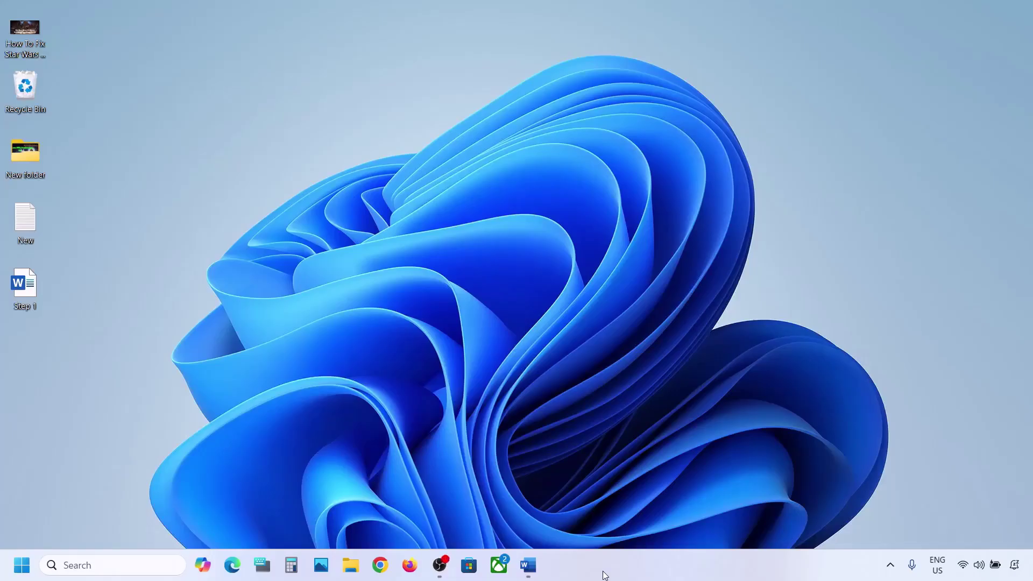
Highlight the App Readiness instruction in the Word notes and open the Windows Services console
click(528, 565)
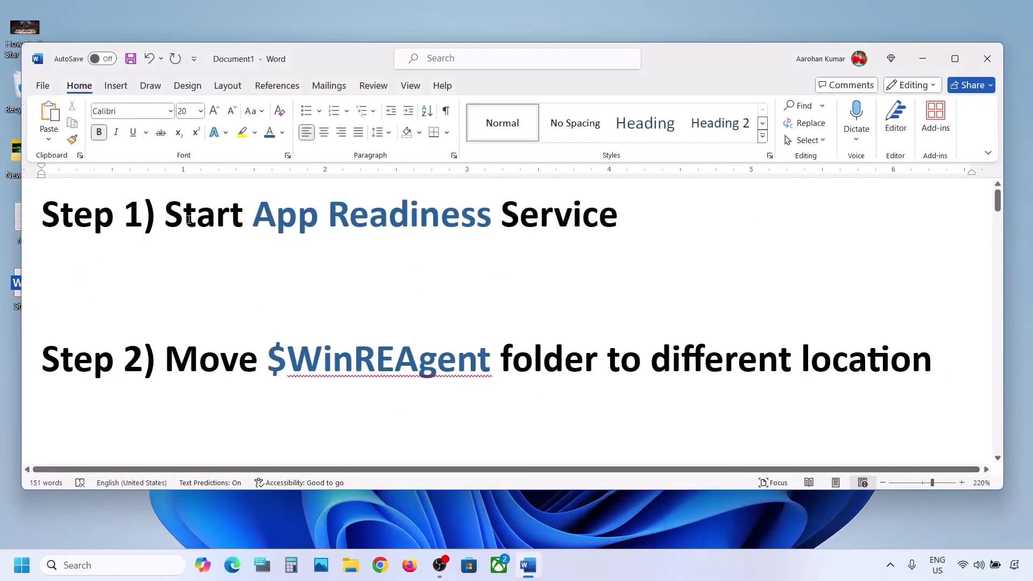
drag(189, 219, 618, 221)
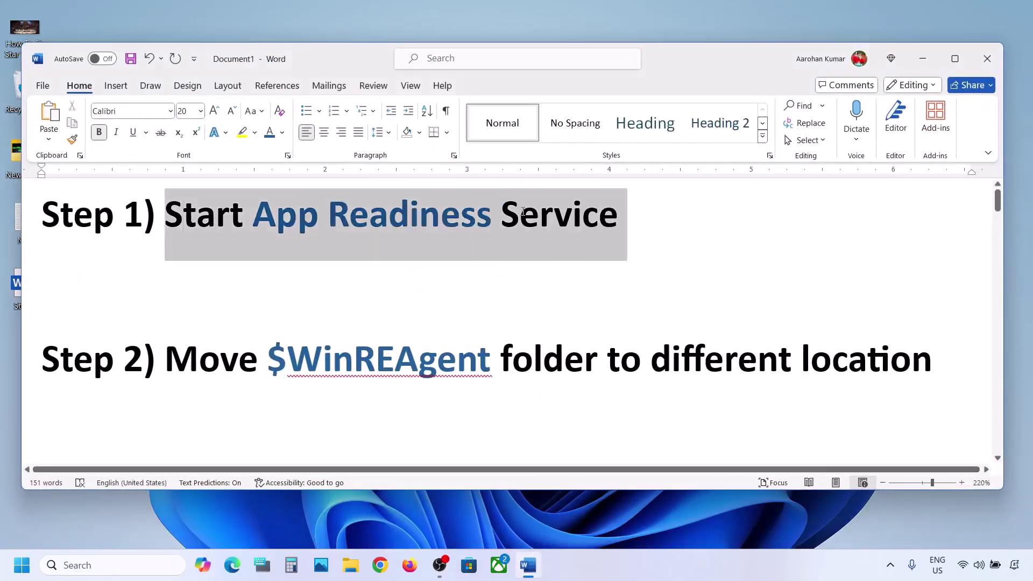
click(80, 558)
text(service)
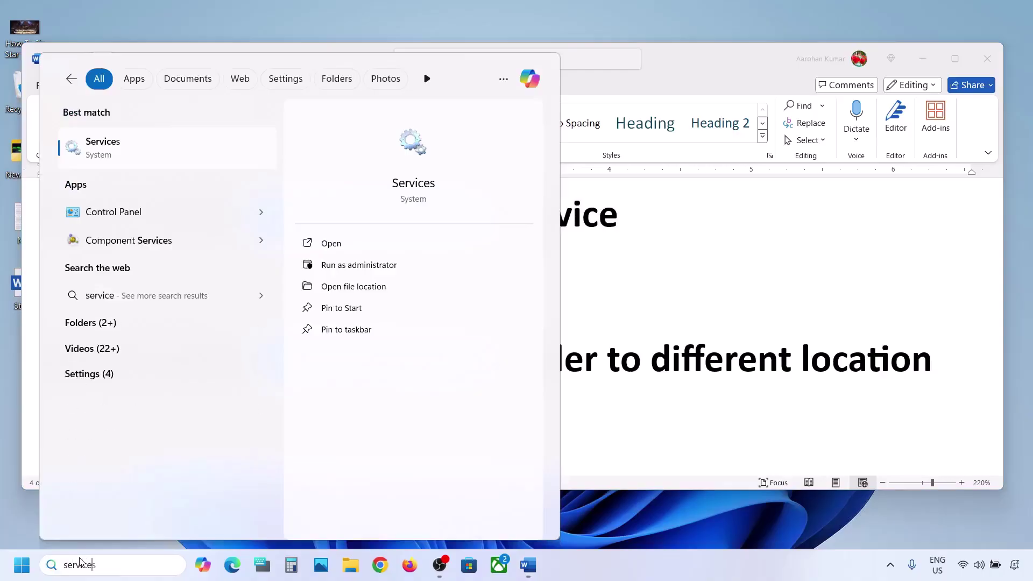
text(s)
click(127, 156)
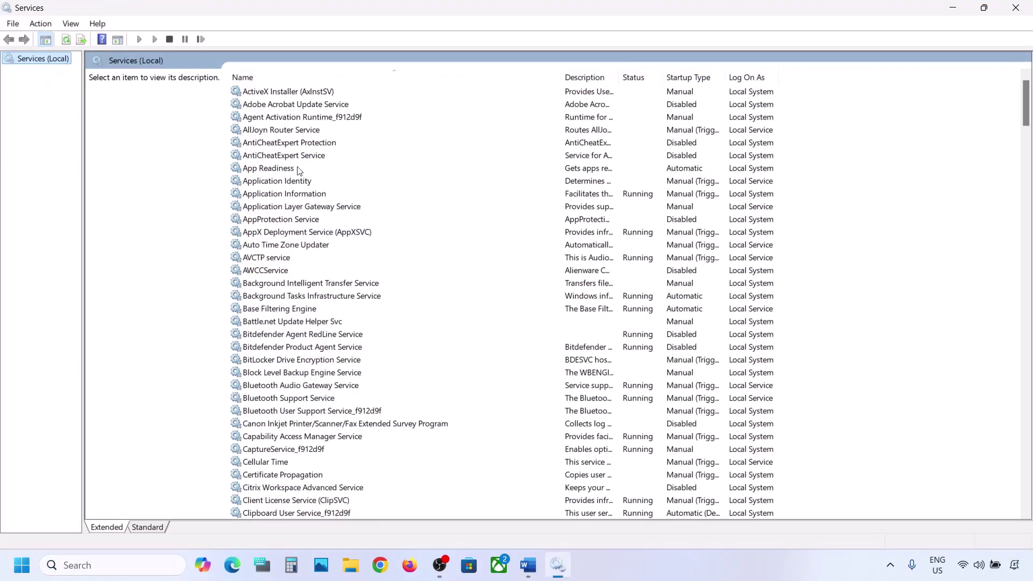
Set the App Readiness service's startup type to Automatic and start the service
click(294, 168)
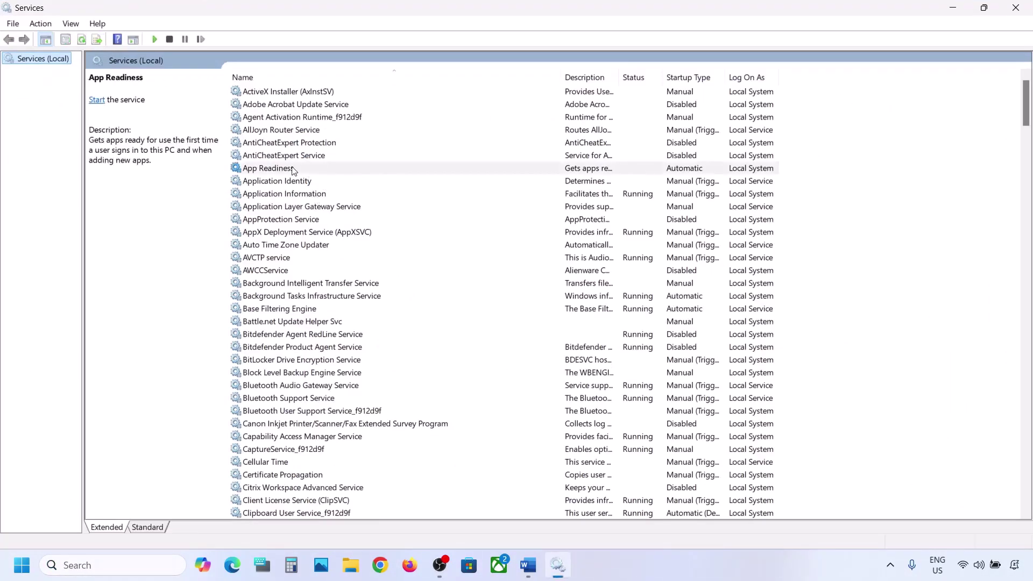
double_click(321, 171)
click(479, 266)
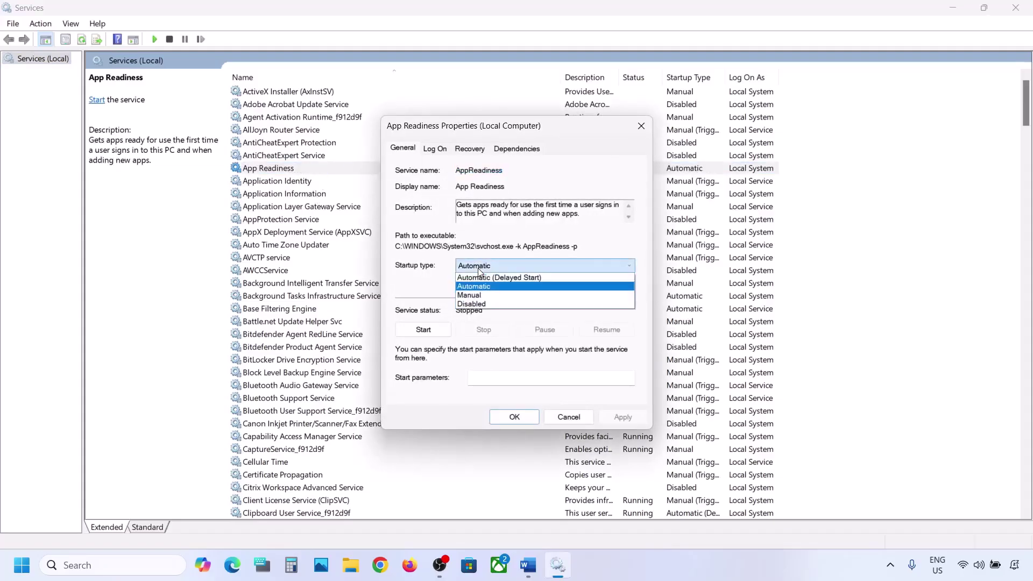
click(491, 290)
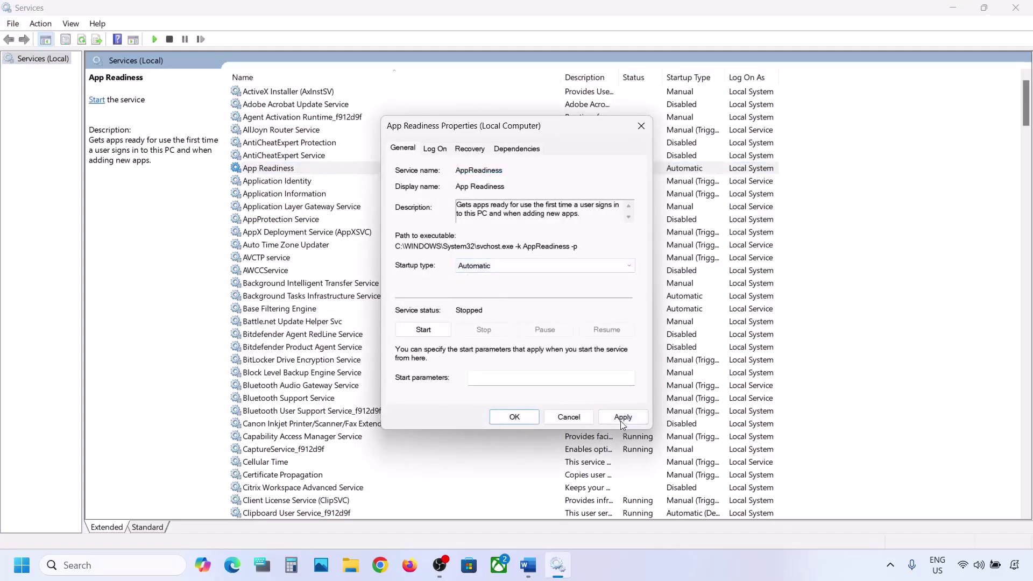
click(621, 420)
click(429, 334)
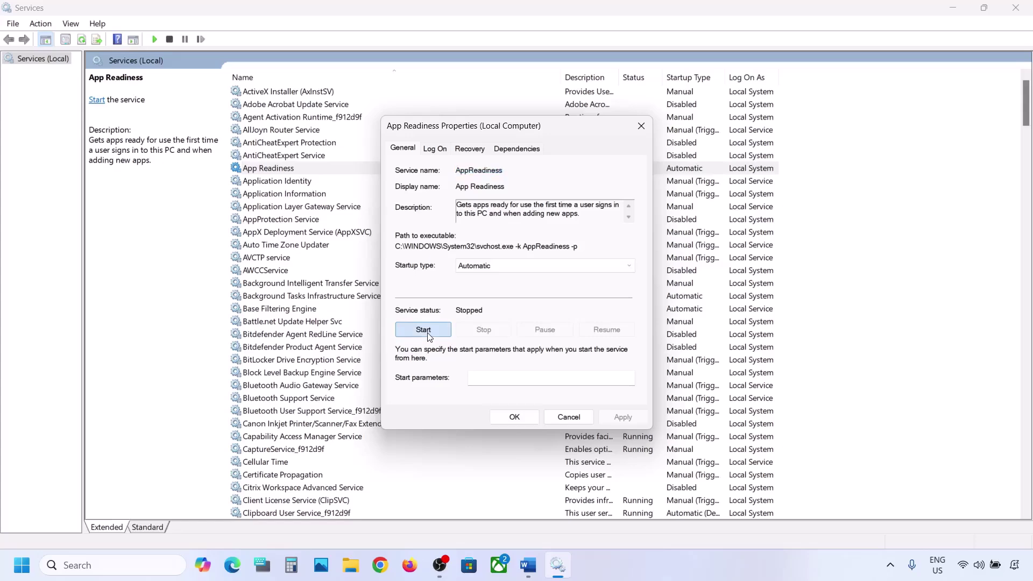
click(515, 417)
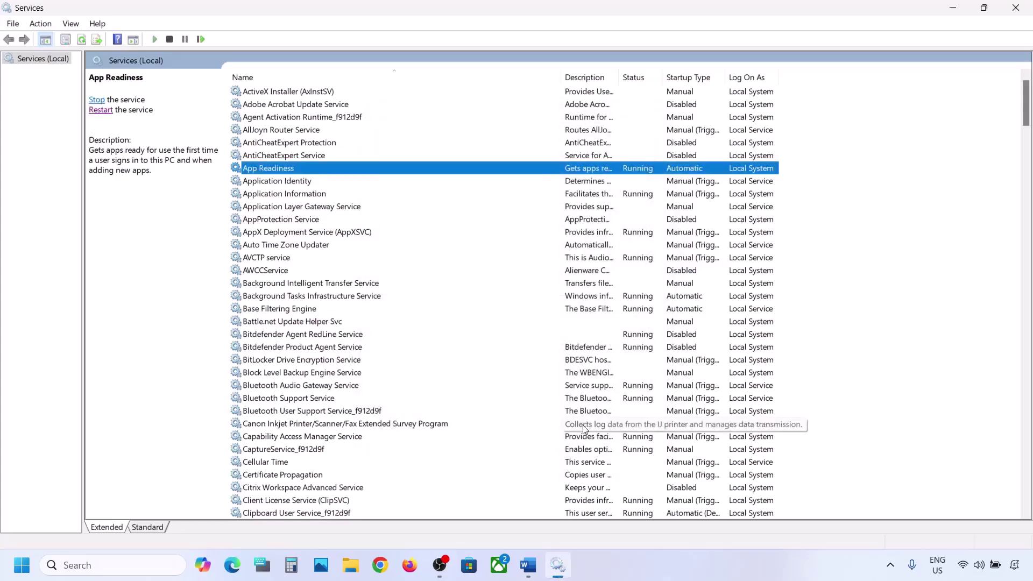
Highlight the $WinREAgent instruction in the Word notes, and select that folder on the C: drive in File Explorer
click(528, 566)
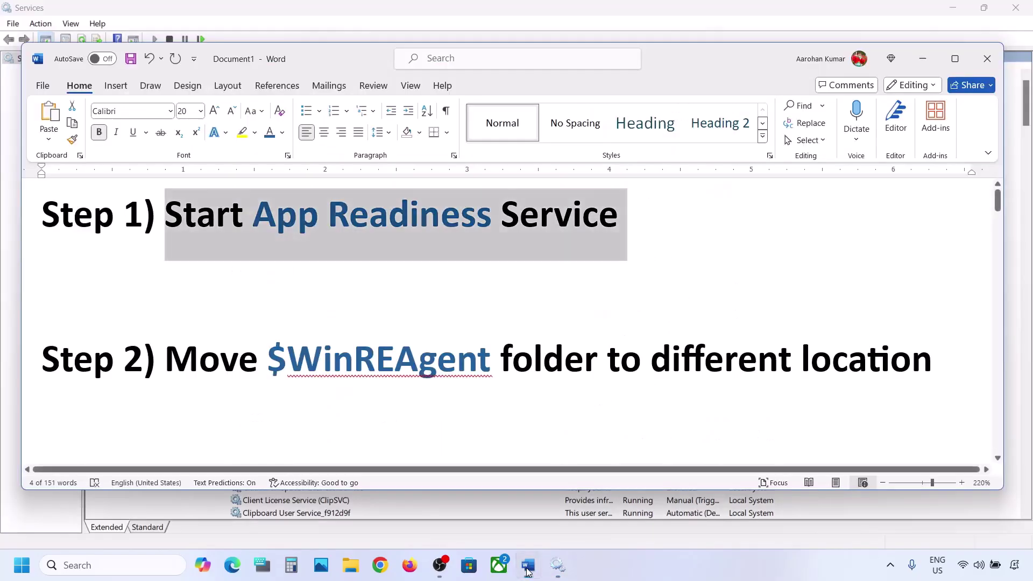
double_click(274, 357)
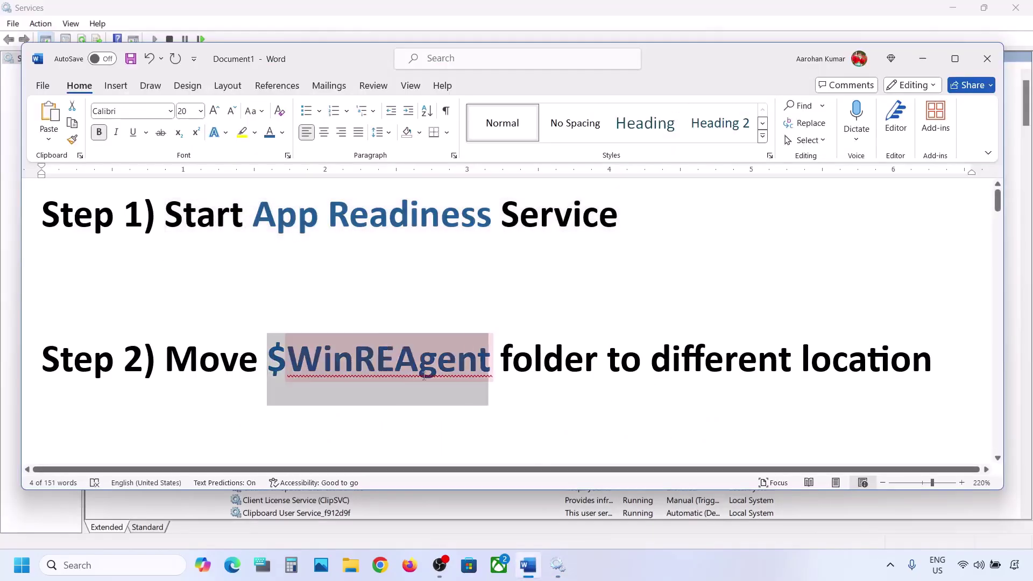
click(351, 565)
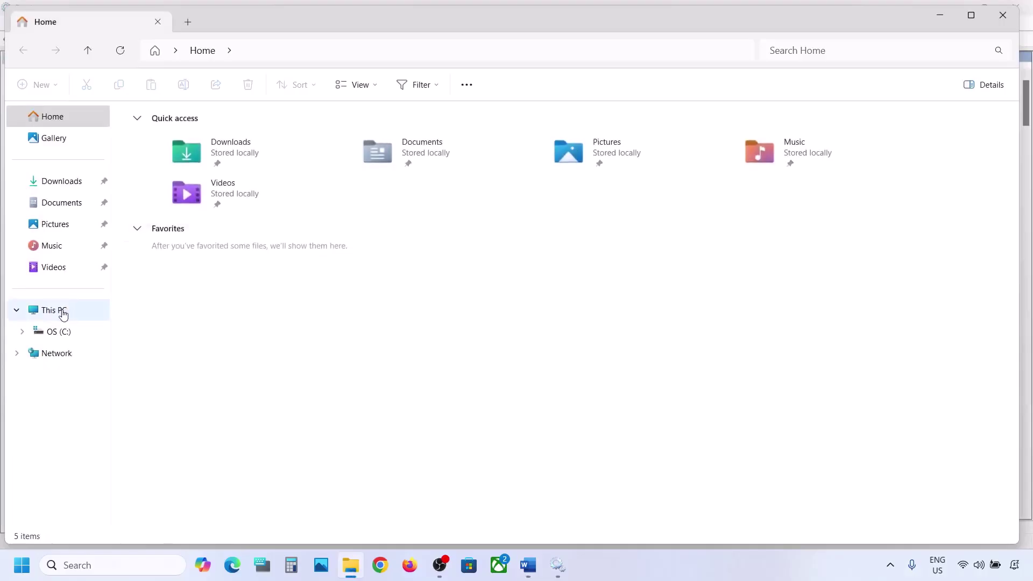
click(59, 310)
double_click(208, 150)
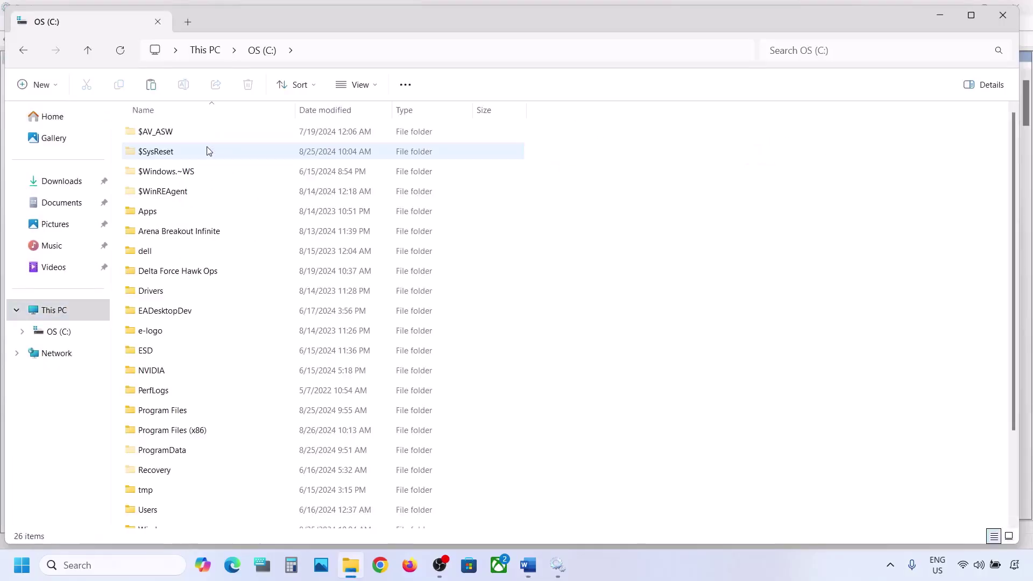
click(177, 195)
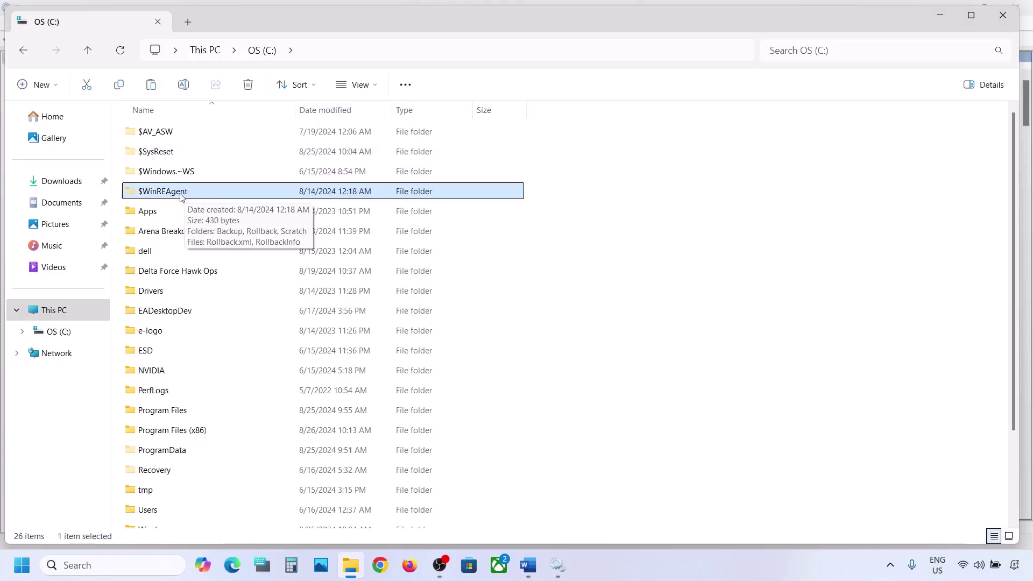
Check whether hidden items are set to be shown in File Explorer
click(374, 85)
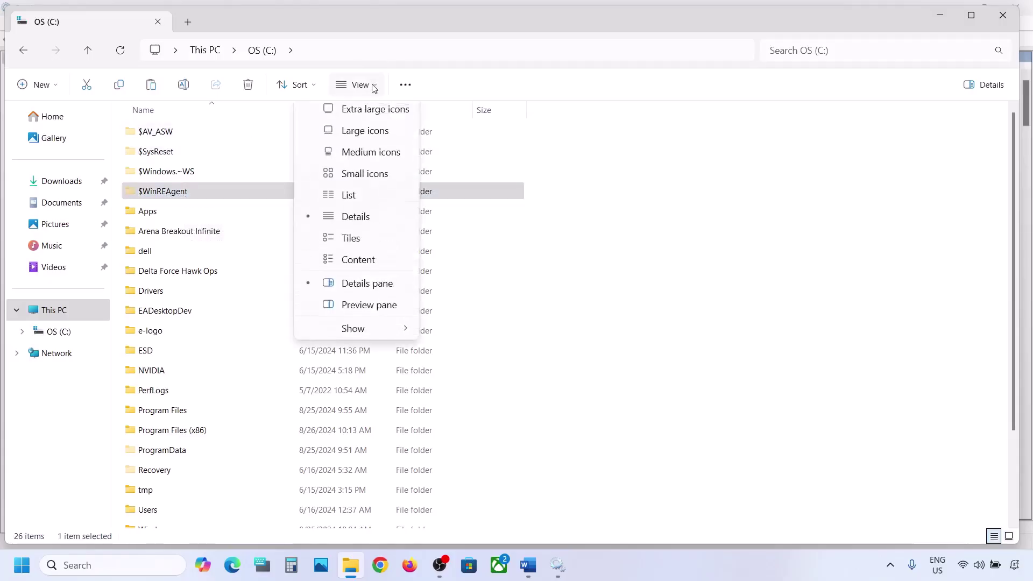
mouse_move(379, 338)
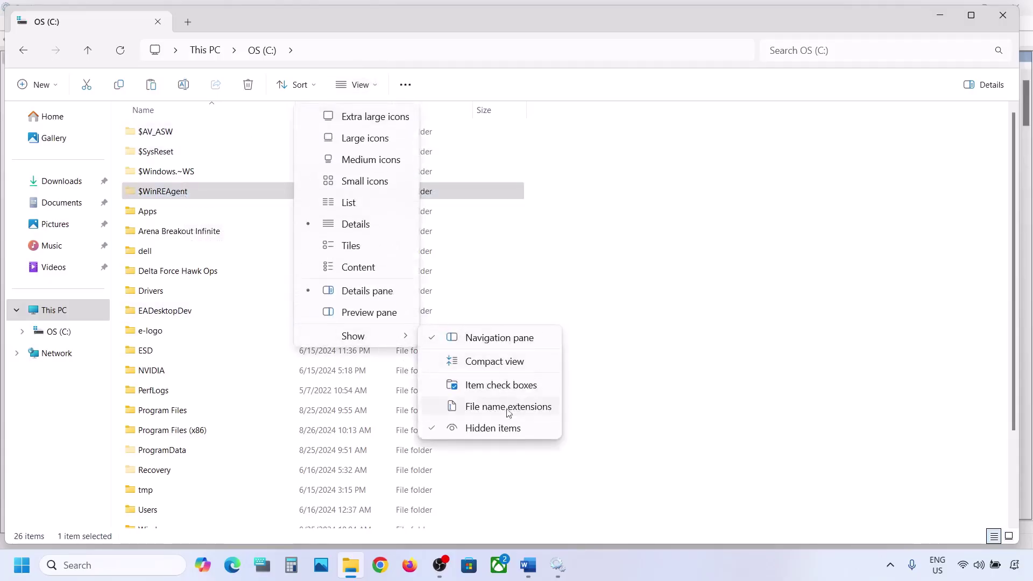
click(169, 194)
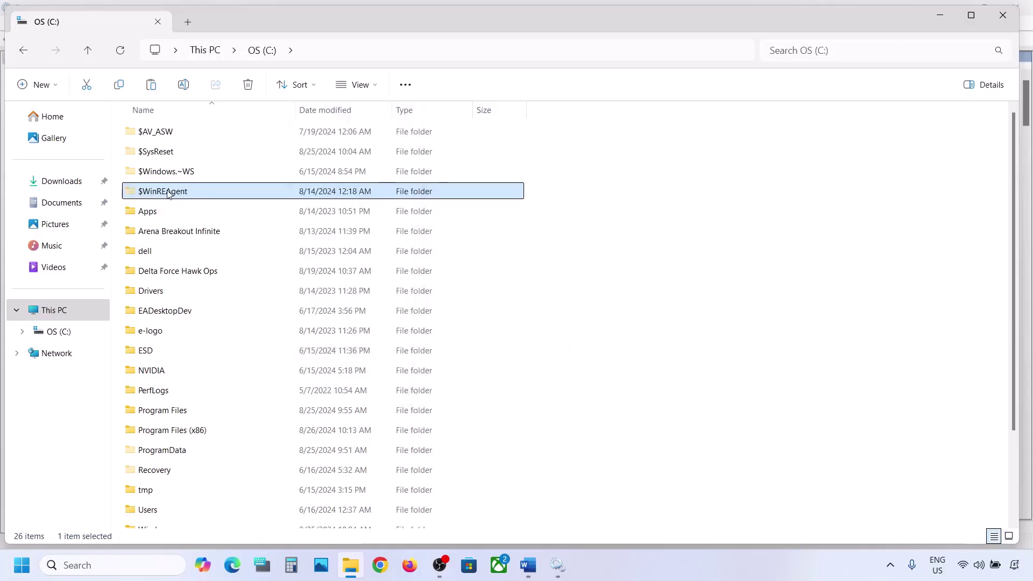
Copy the $WinREAgent folder from the C: drive to the desktop
mouse_move(195, 194)
right_click(179, 193)
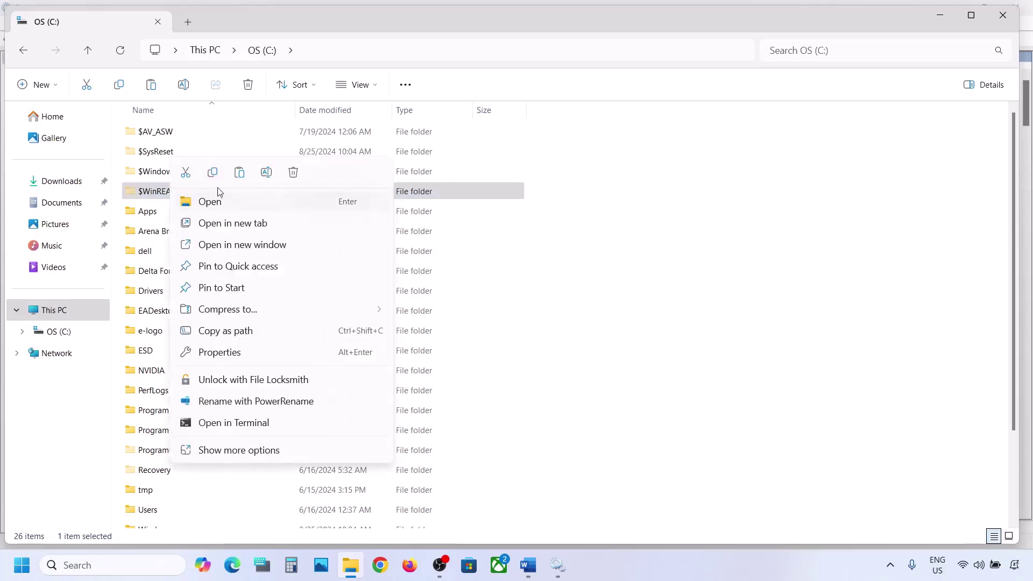
click(213, 174)
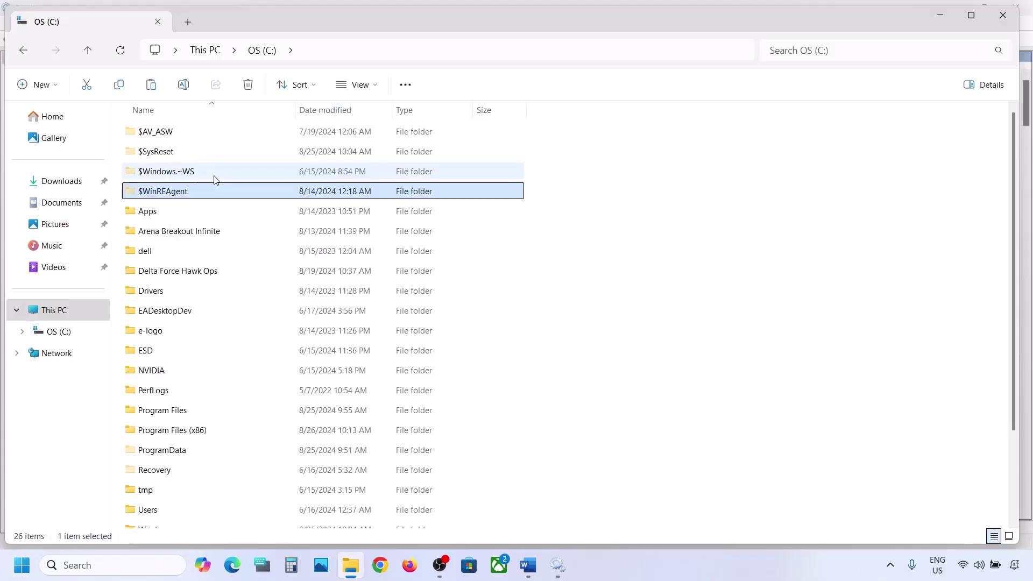
key(super+d)
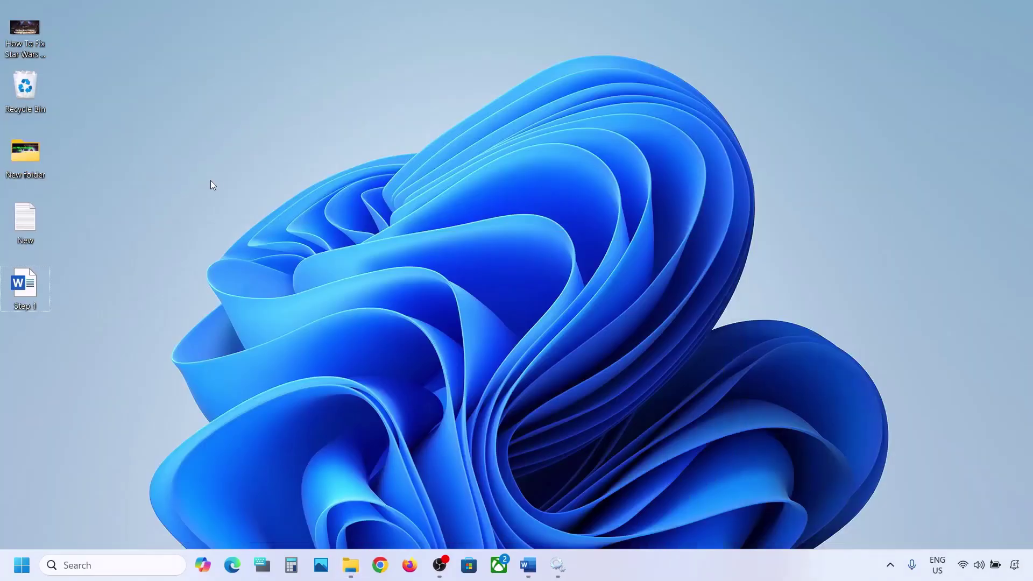
key(ctrl+v)
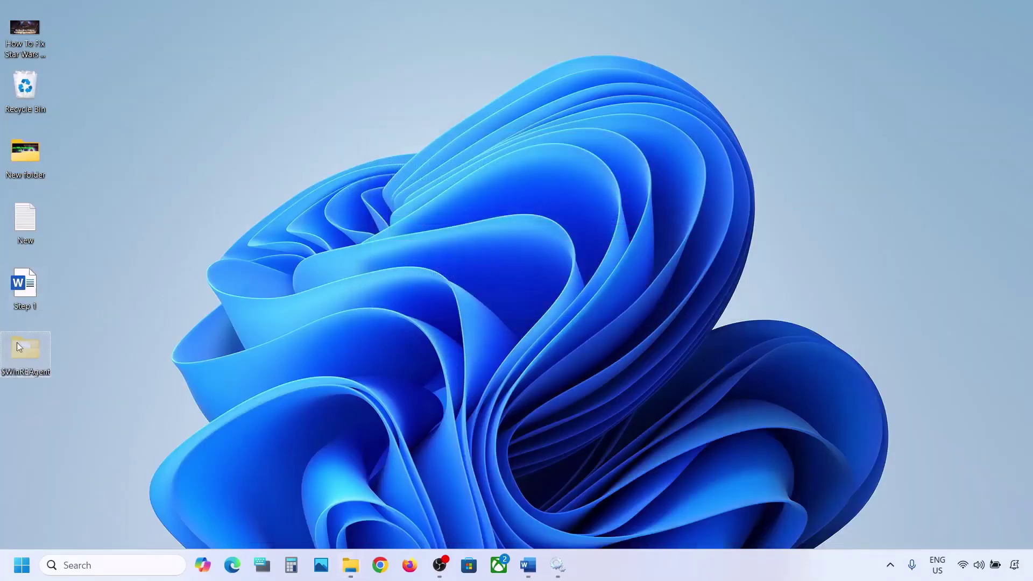
Delete the original $WinREAgent folder from the C: drive
click(350, 565)
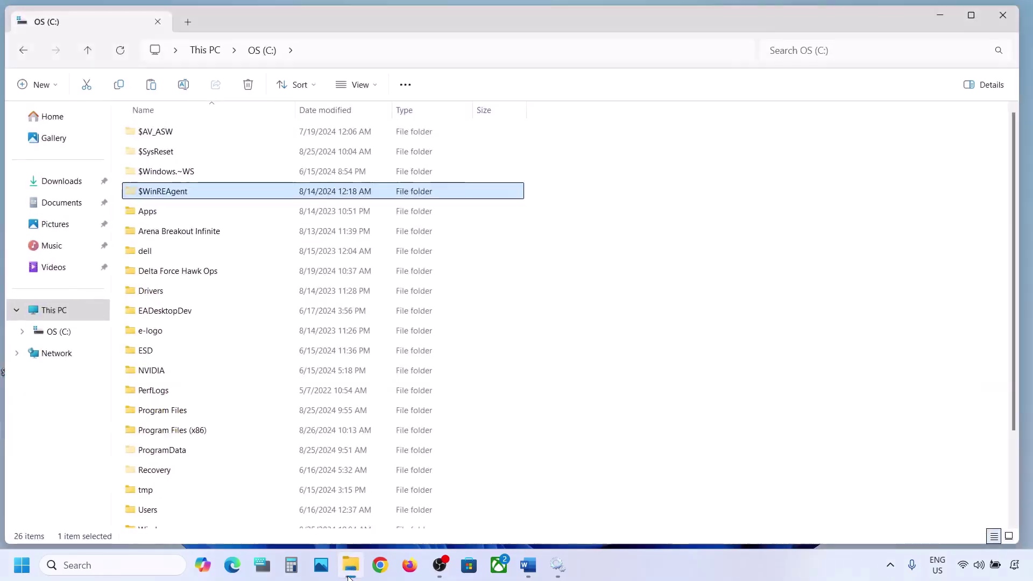
right_click(170, 198)
click(289, 172)
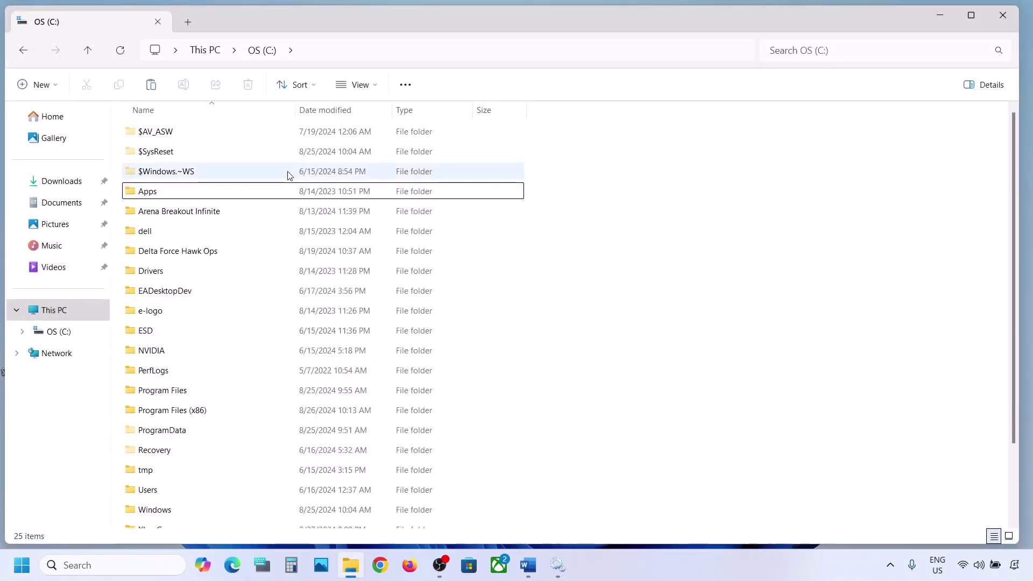
View the Windows Update page in Settings, and minimize the Settings and File Explorer windows
key(super+i)
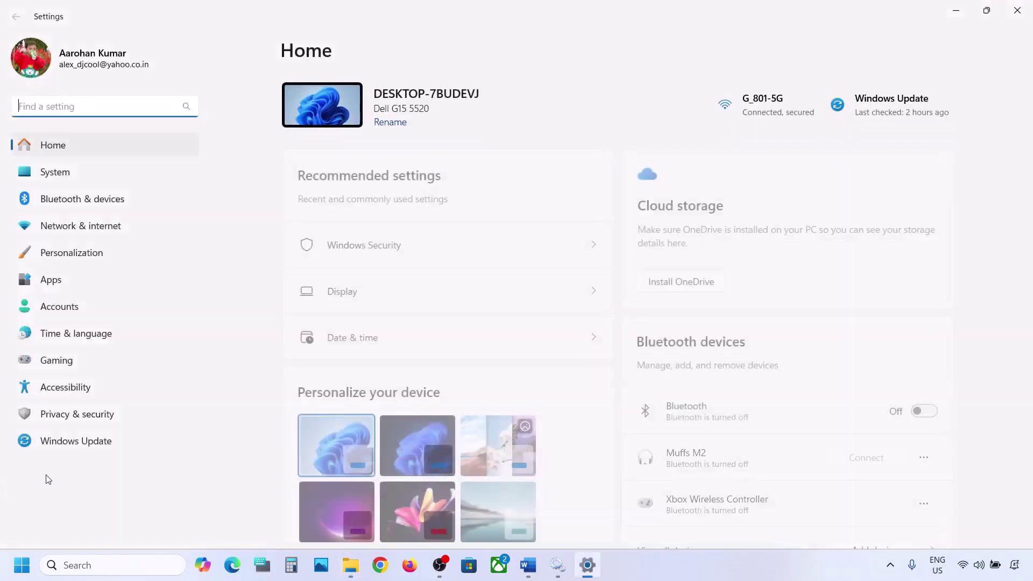
click(76, 443)
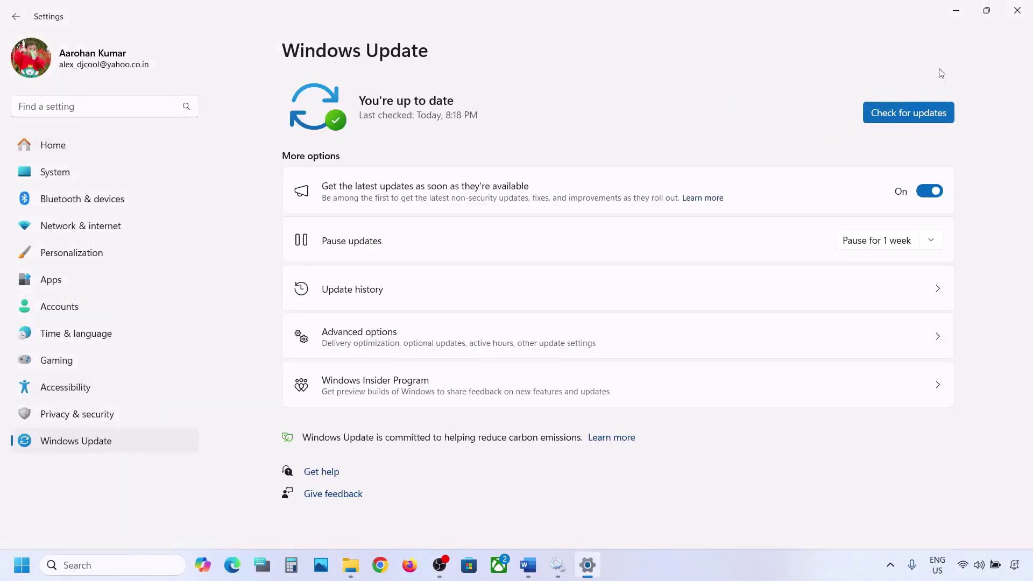
click(956, 11)
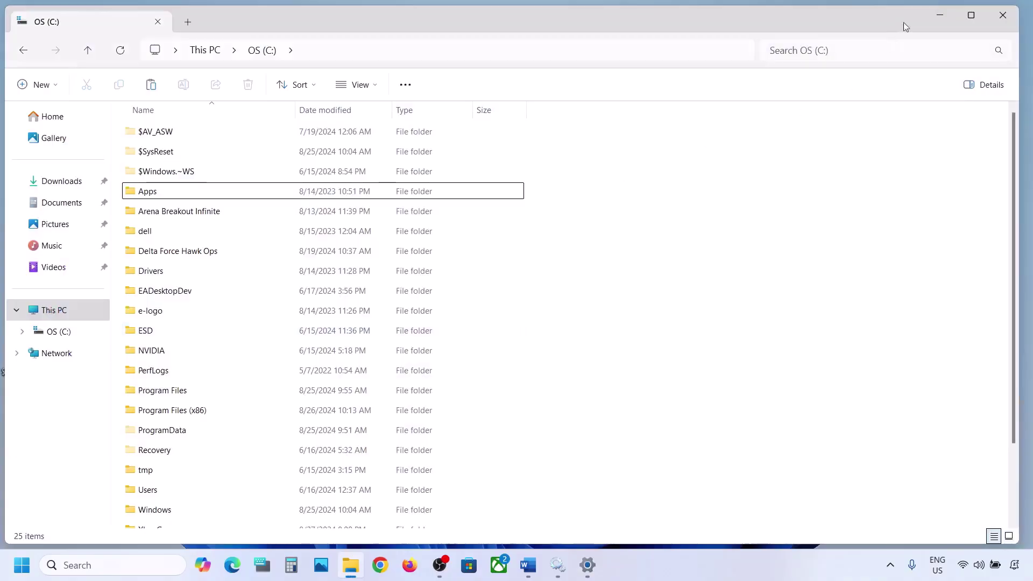
click(940, 15)
View the computer's power options, including Restart, and dismiss them without choosing one
click(21, 565)
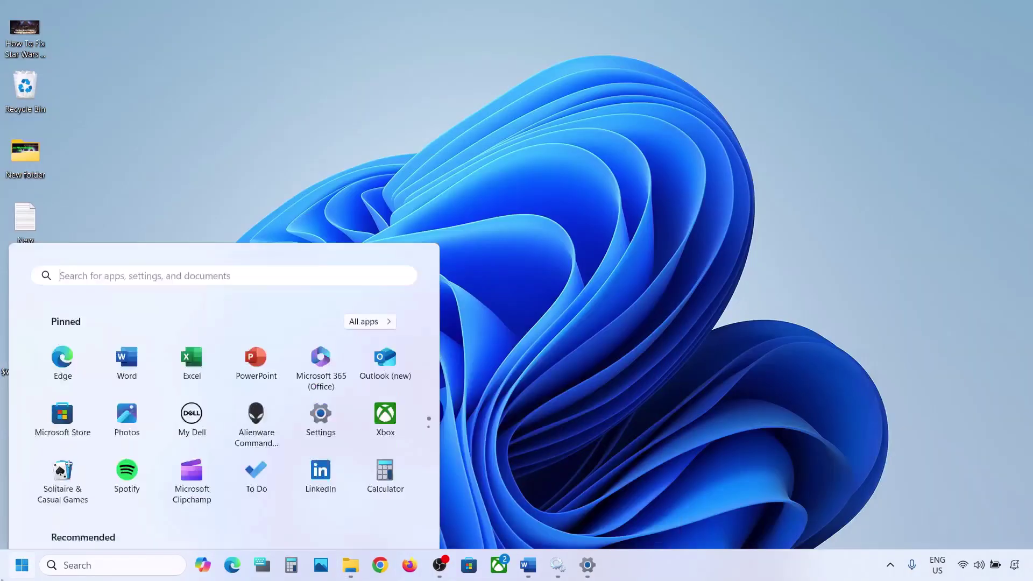
click(391, 518)
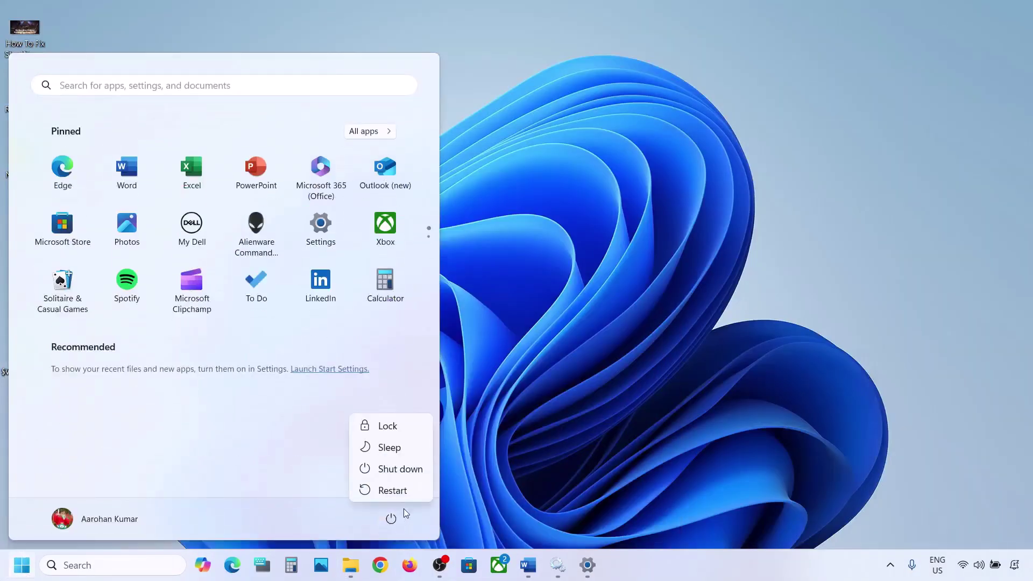
click(566, 395)
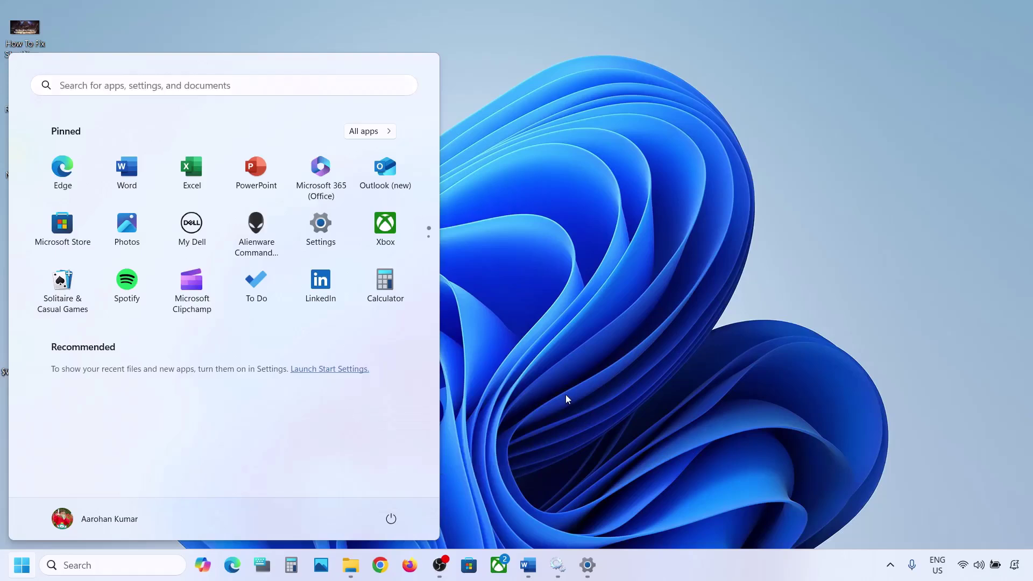
click(566, 395)
Move the $WinREAgent folder from the desktop back to the C: drive and minimize File Explorer
right_click(24, 346)
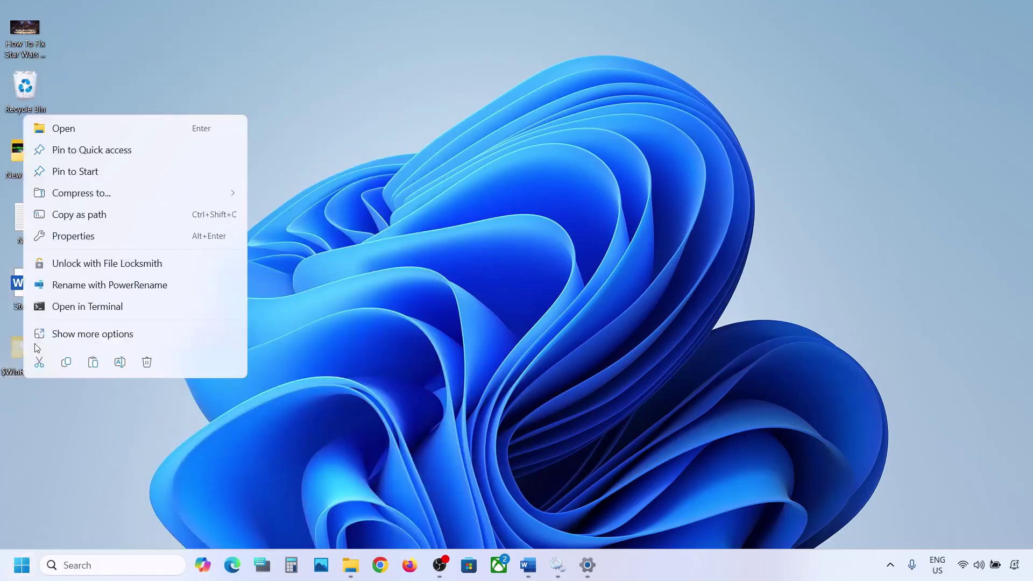
click(42, 361)
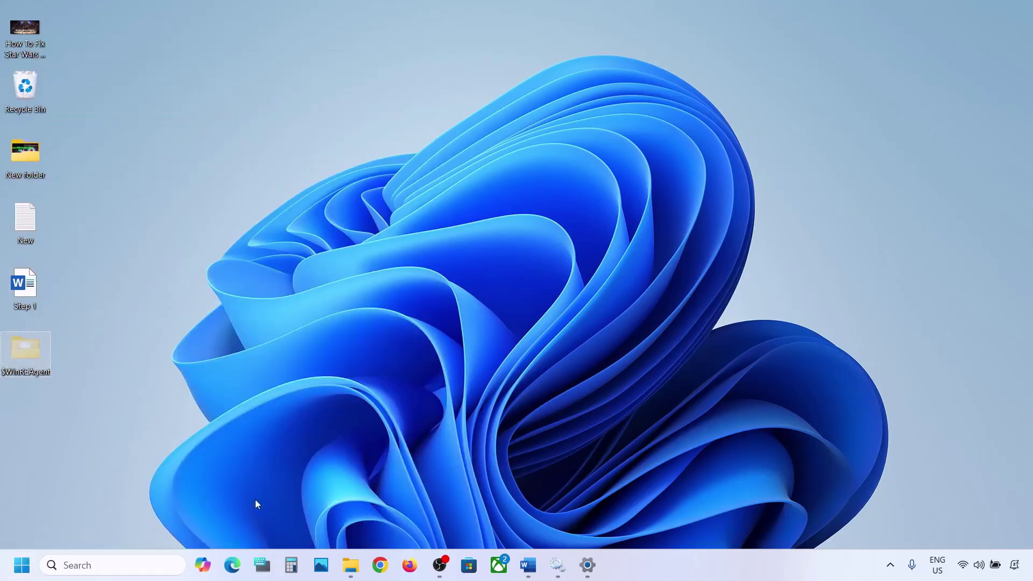
click(357, 573)
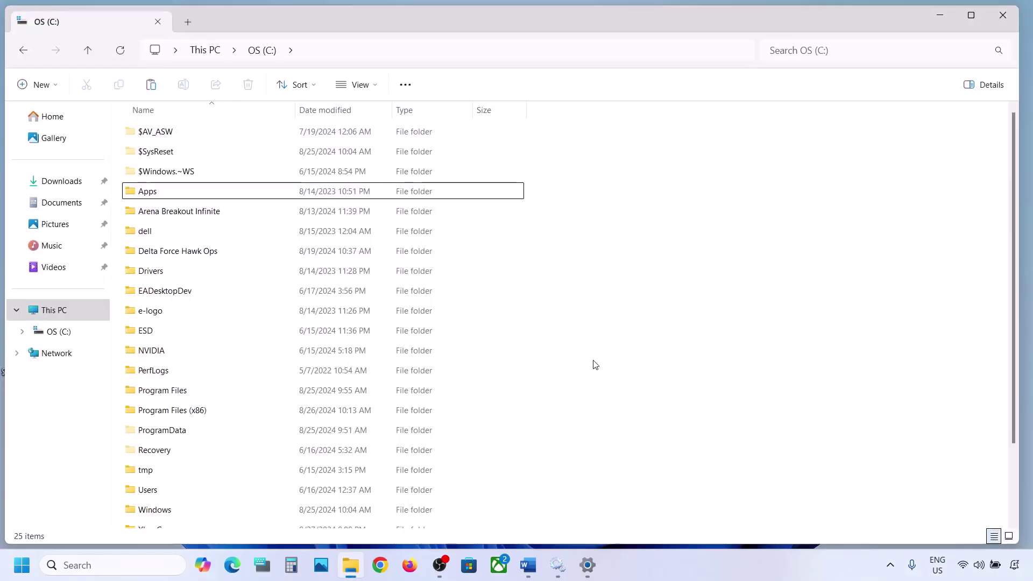
key(ctrl+v)
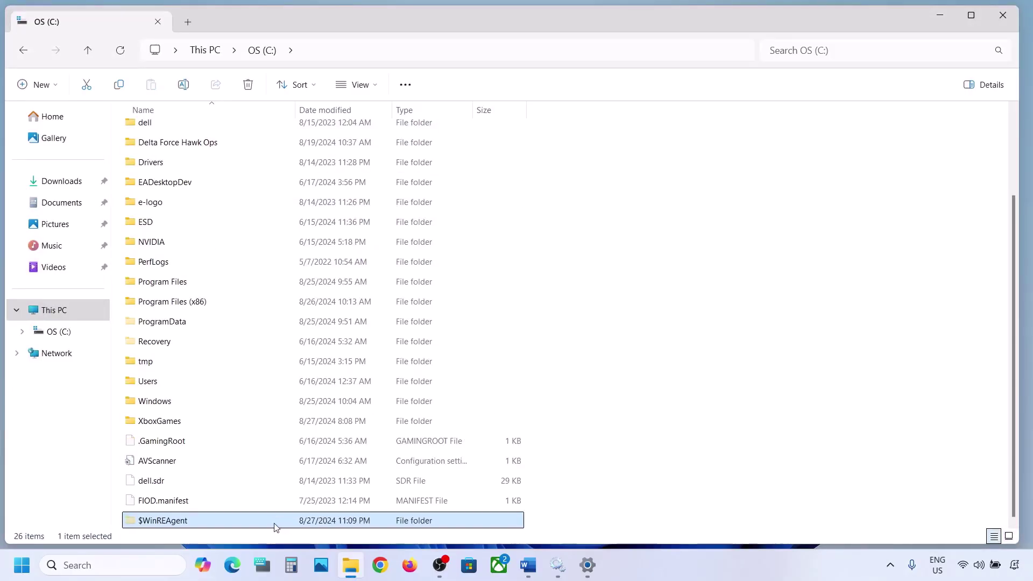
click(929, 20)
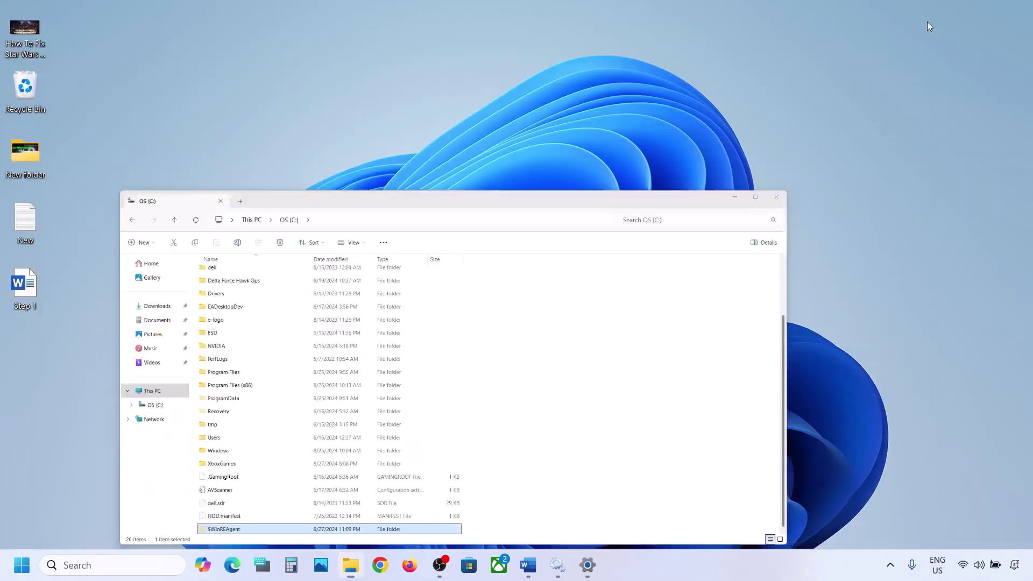
Switch to the Word document and select the Step 3 text "Run Update Troubleshooter"
click(528, 565)
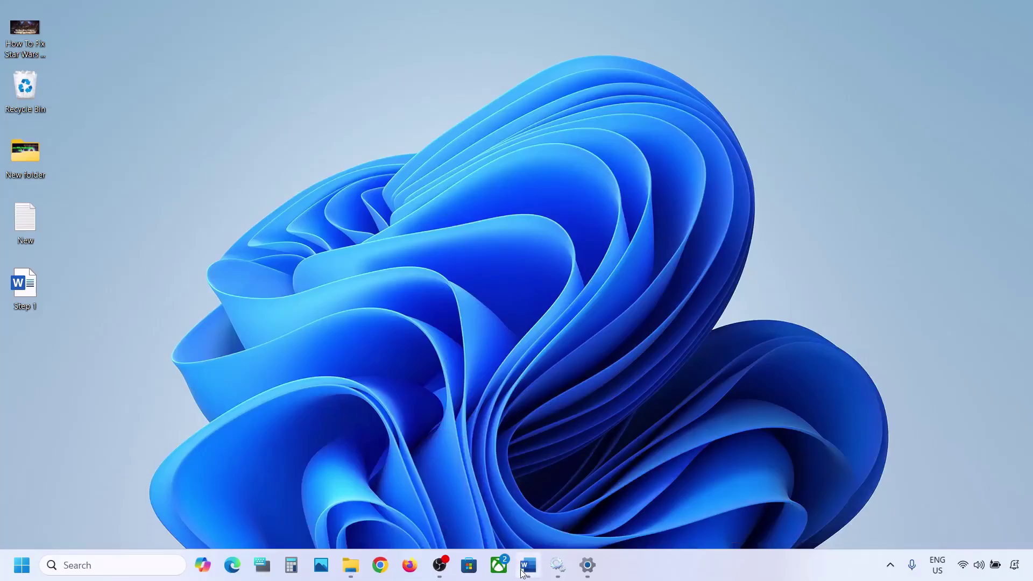
scroll(328, 316, down, 3)
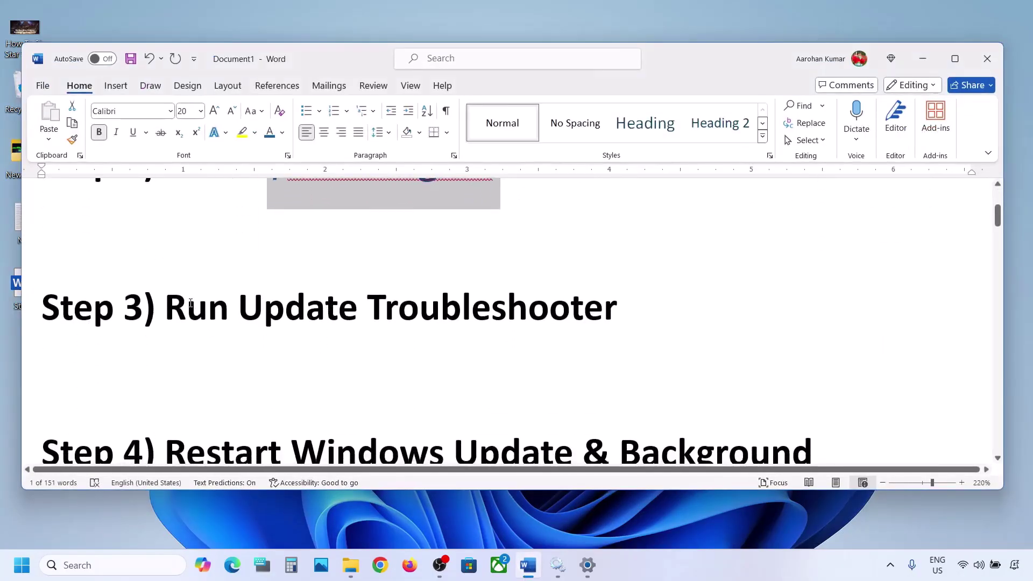
drag(167, 308, 596, 289)
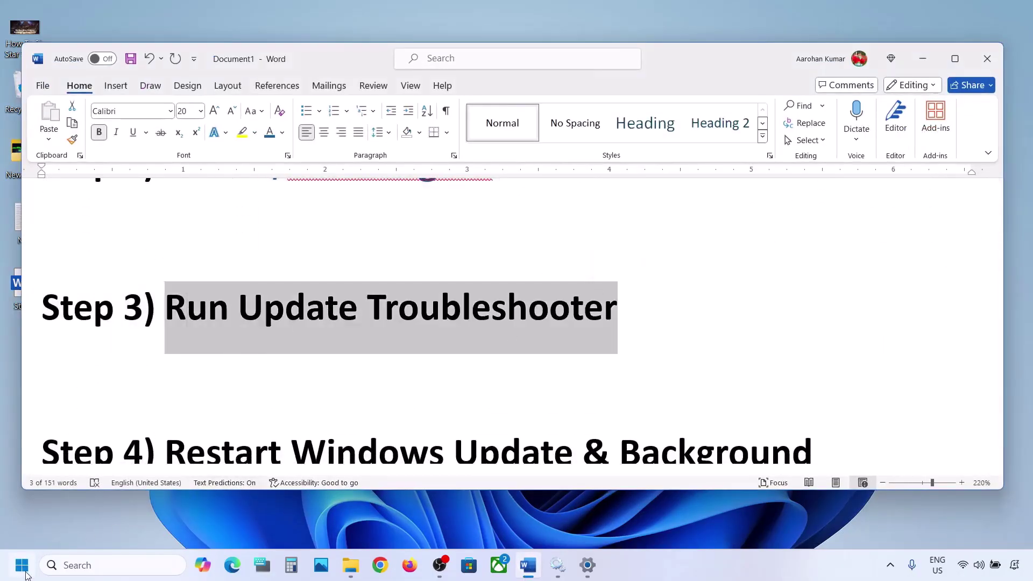
Run the Windows Update troubleshooter from the other troubleshooters in the Windows system settings
click(21, 565)
click(332, 237)
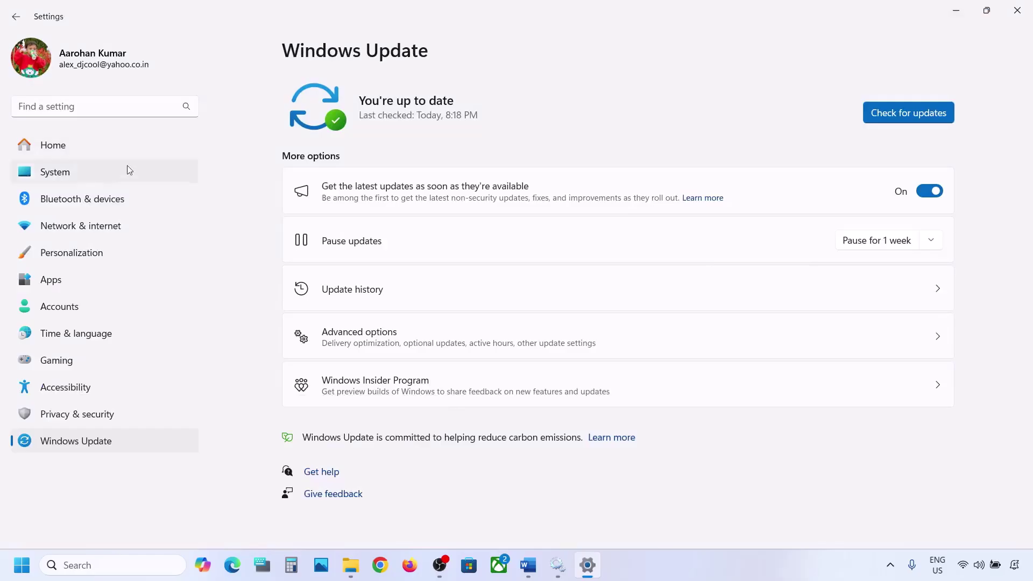
click(95, 173)
scroll(389, 261, down, 5)
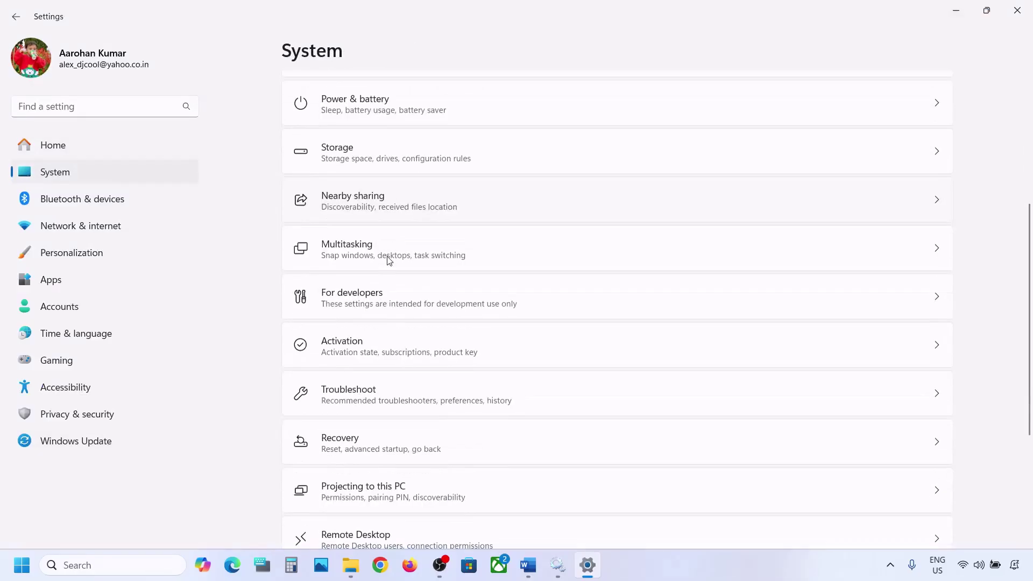
click(360, 391)
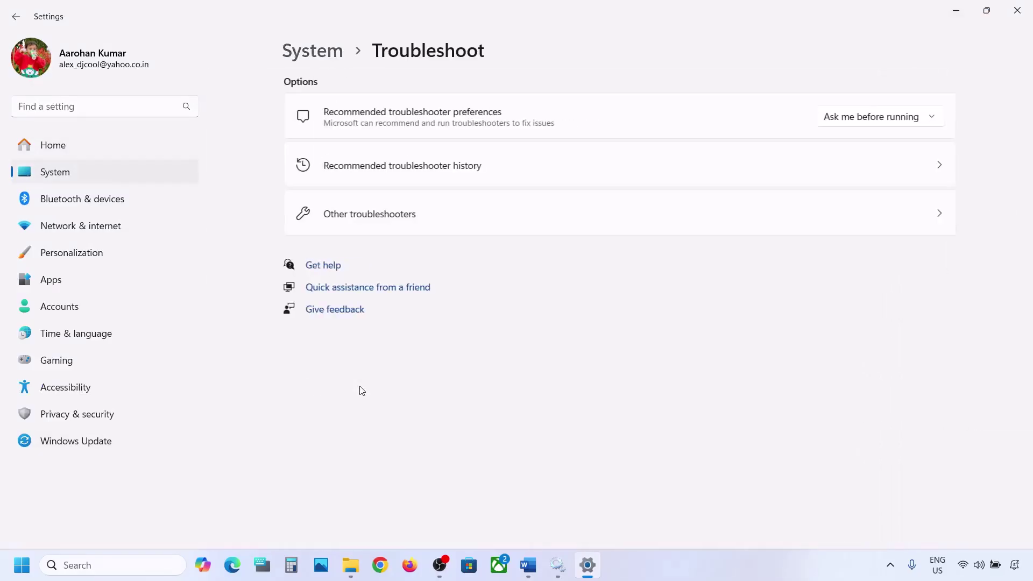
click(369, 228)
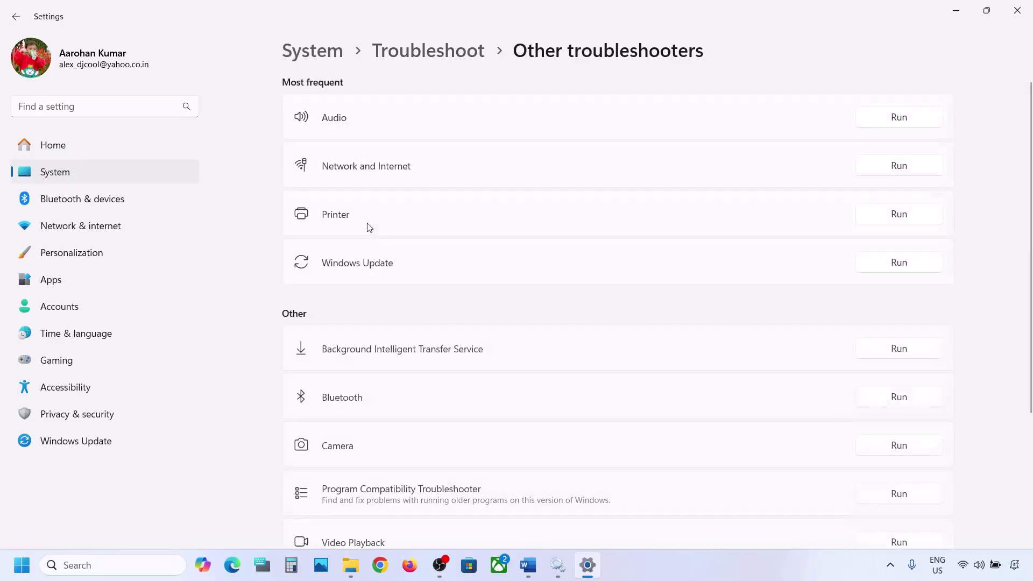
scroll(350, 231, down, 1)
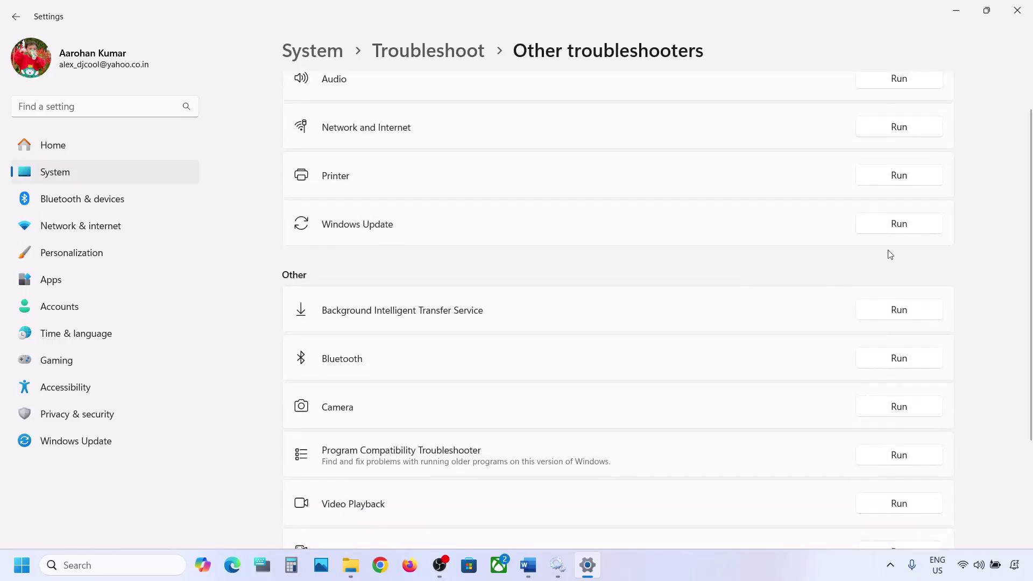
click(899, 224)
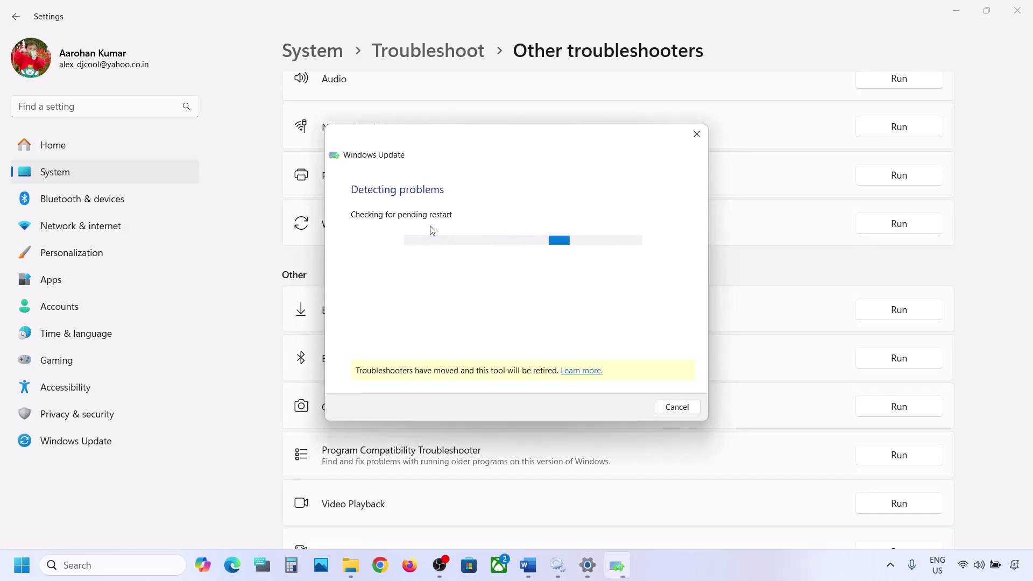
Return to Word and select the Step 4 text about restarting Windows Update and Background intelligent transfer service
click(528, 565)
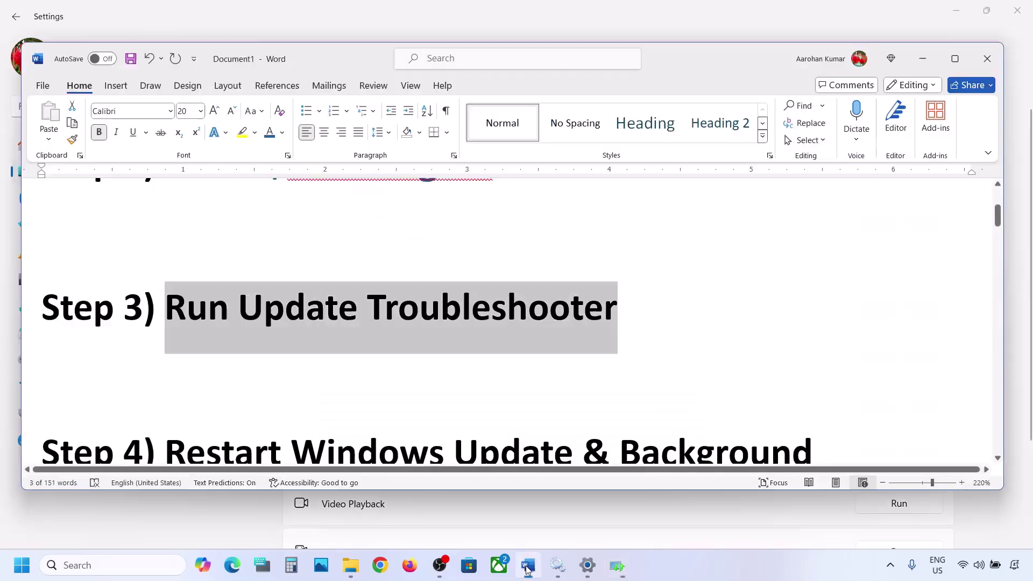
scroll(370, 353, down, 3)
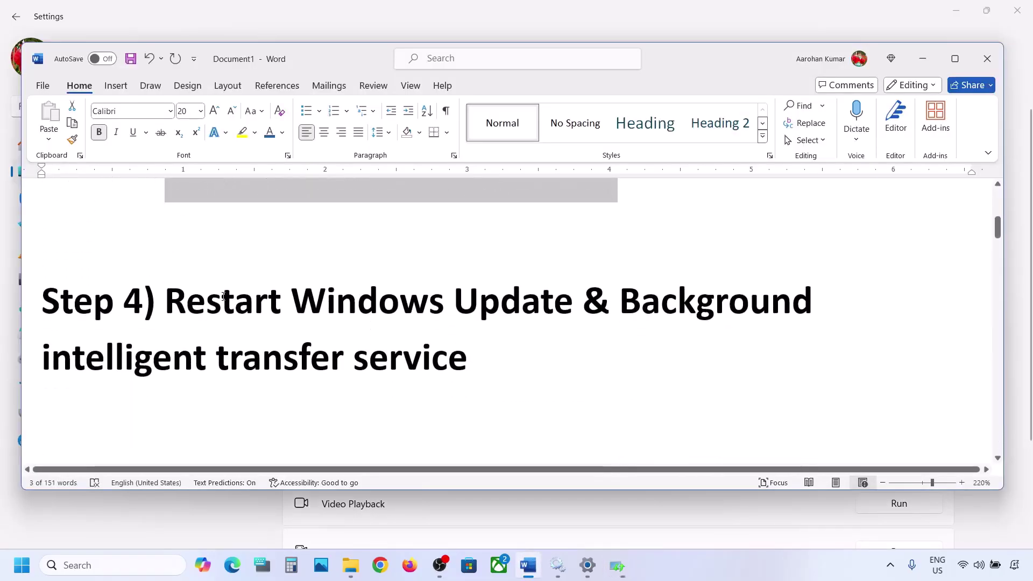
drag(166, 302, 96, 560)
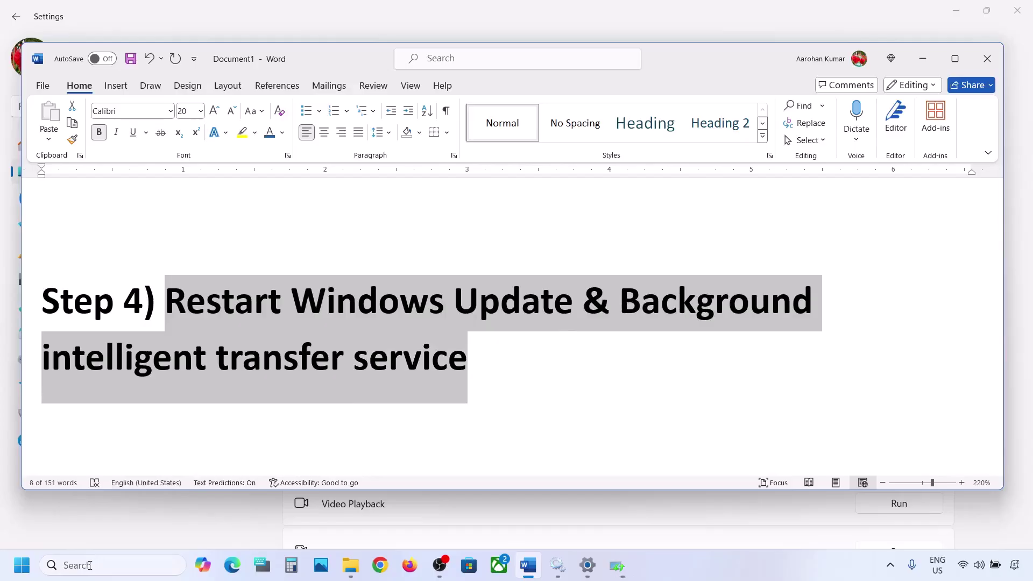
Search Windows for "services" and open the Services console
click(90, 565)
text(services)
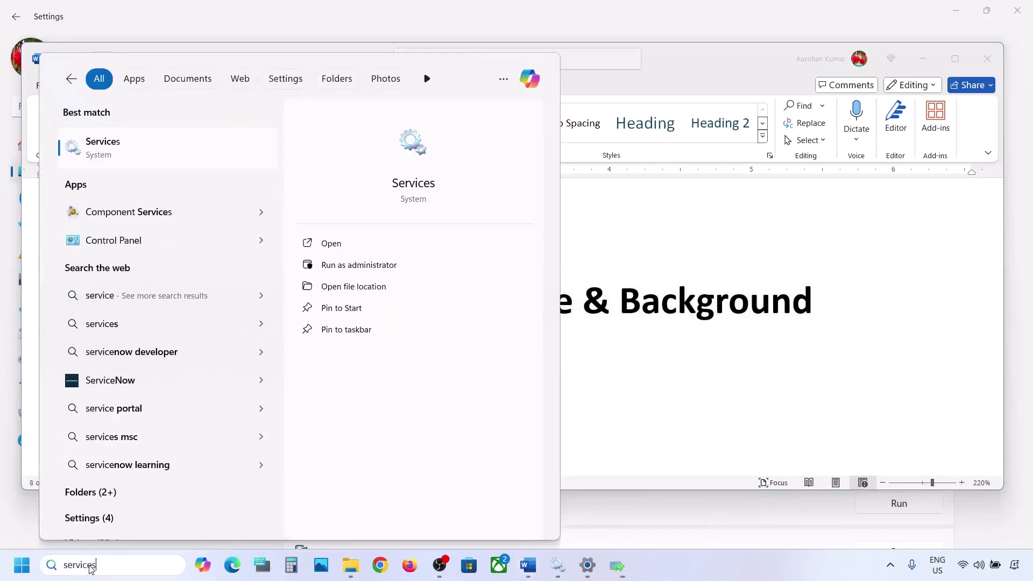
key(Return)
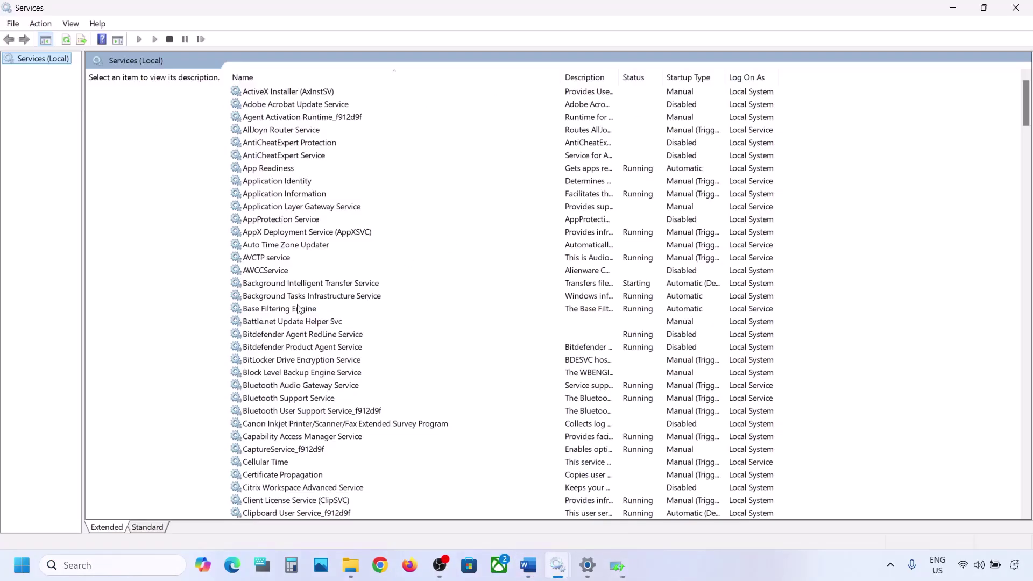
Set the Windows Update service's startup type to Automatic, apply it, and restart the service
click(299, 309)
key(w)
scroll(339, 418, down, 7)
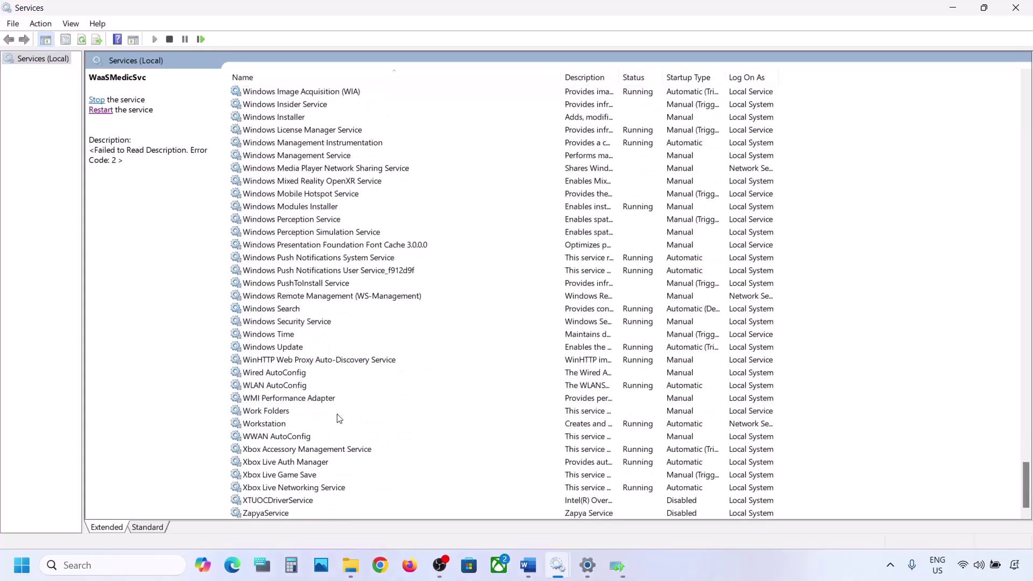
click(279, 349)
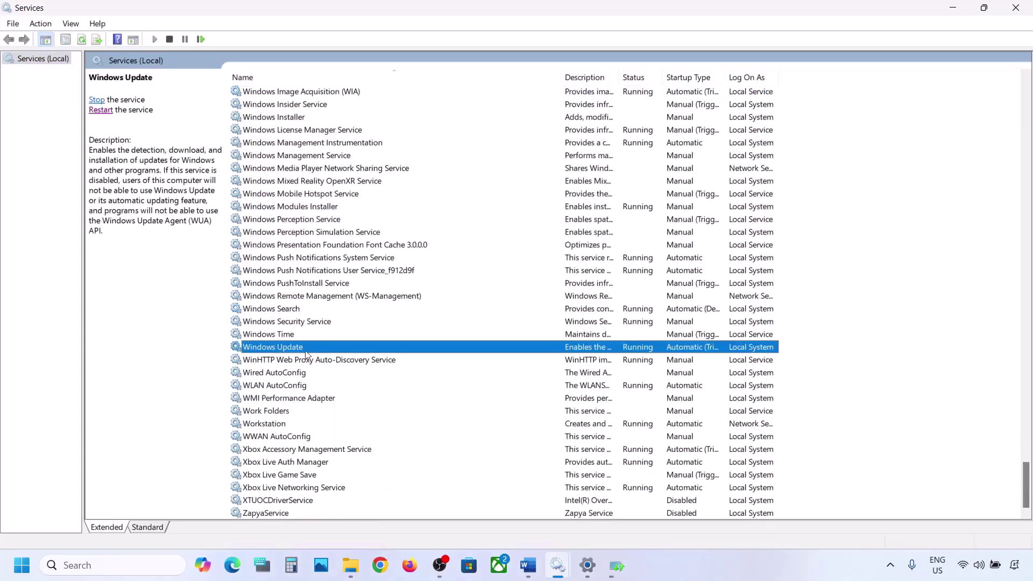
double_click(339, 349)
click(501, 266)
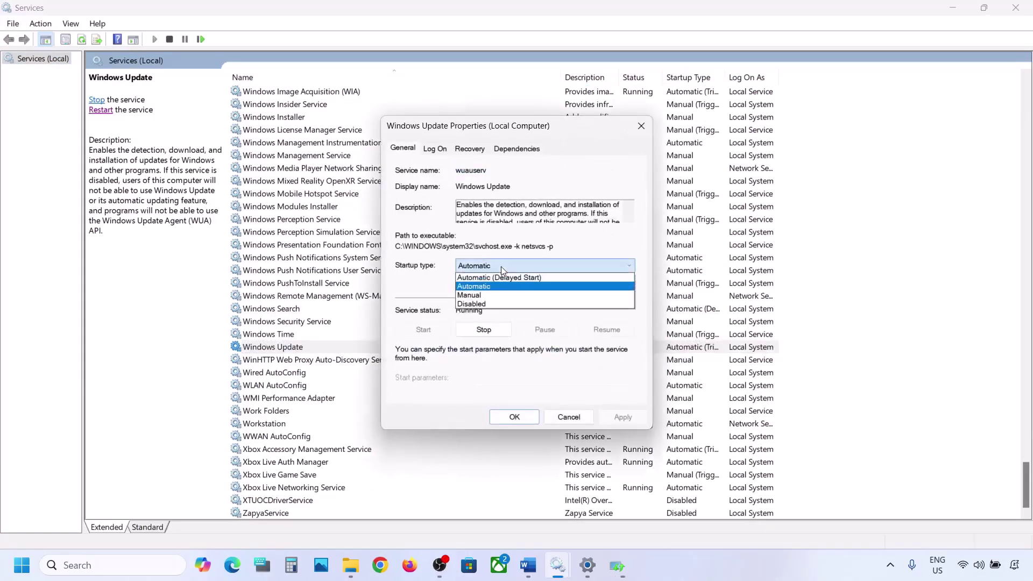
click(494, 289)
click(614, 417)
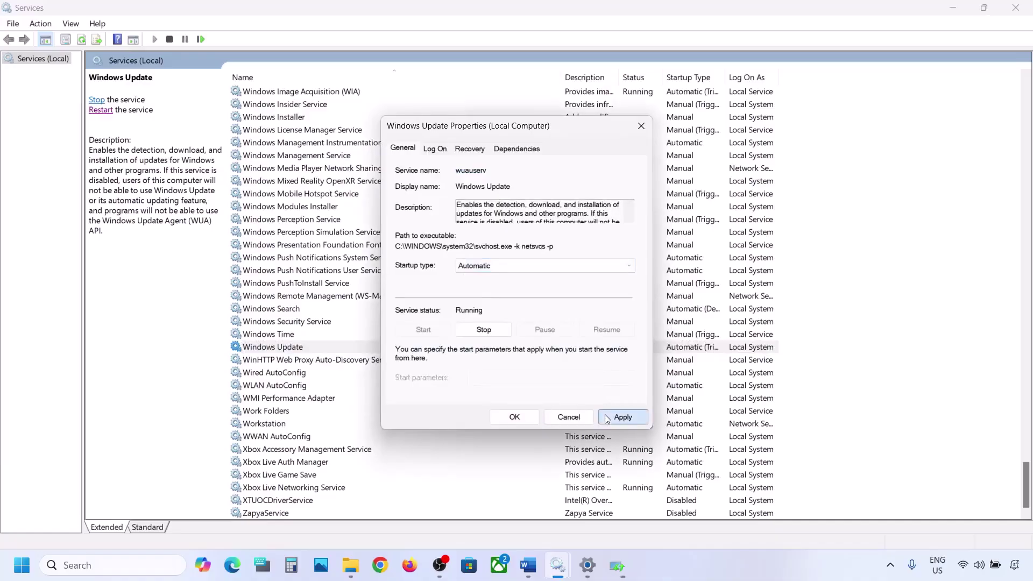
click(496, 417)
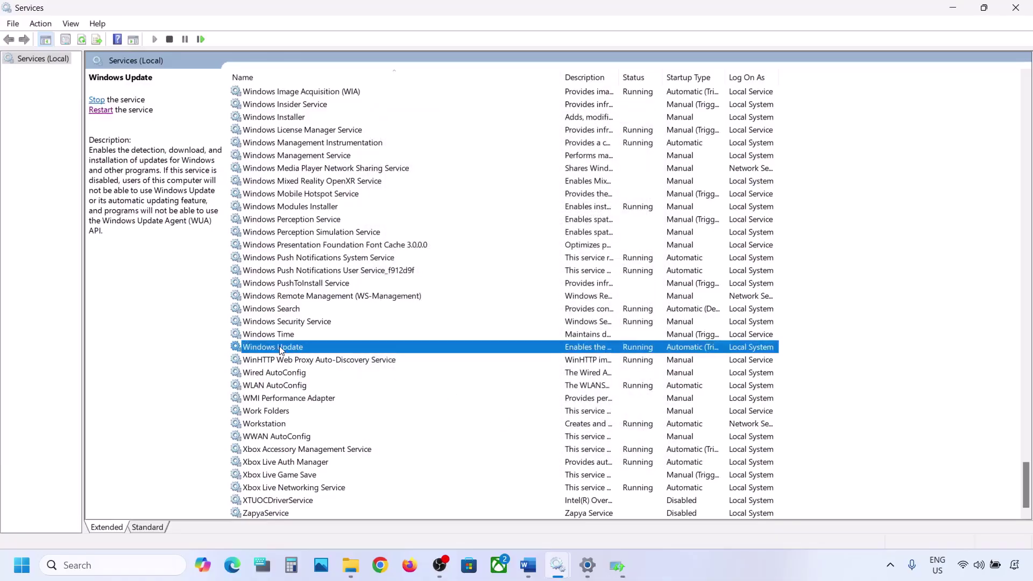
right_click(281, 350)
click(324, 415)
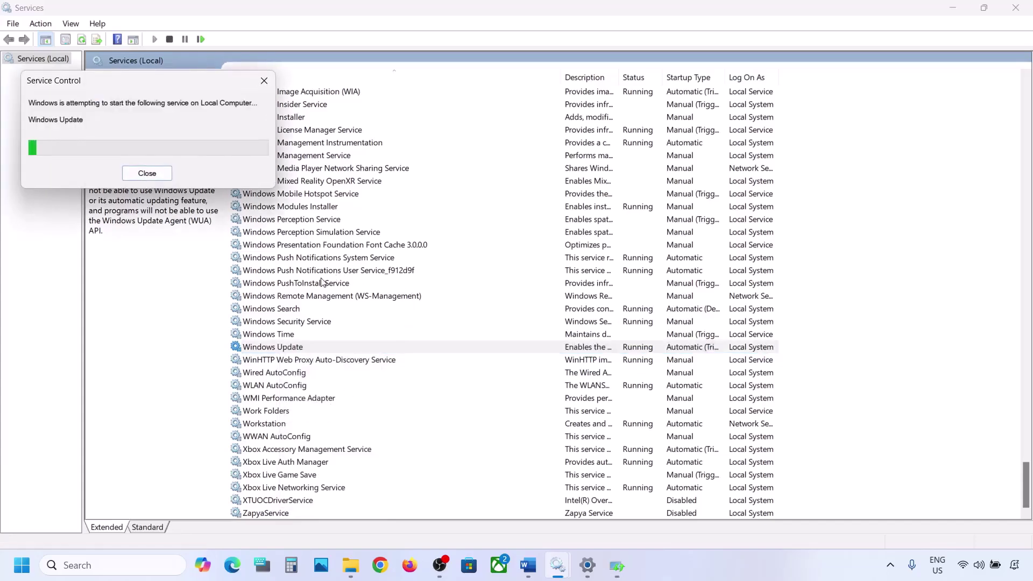
Set the Background Intelligent Transfer Service's startup type to Automatic, apply it, and restart the service
click(305, 271)
key(b)
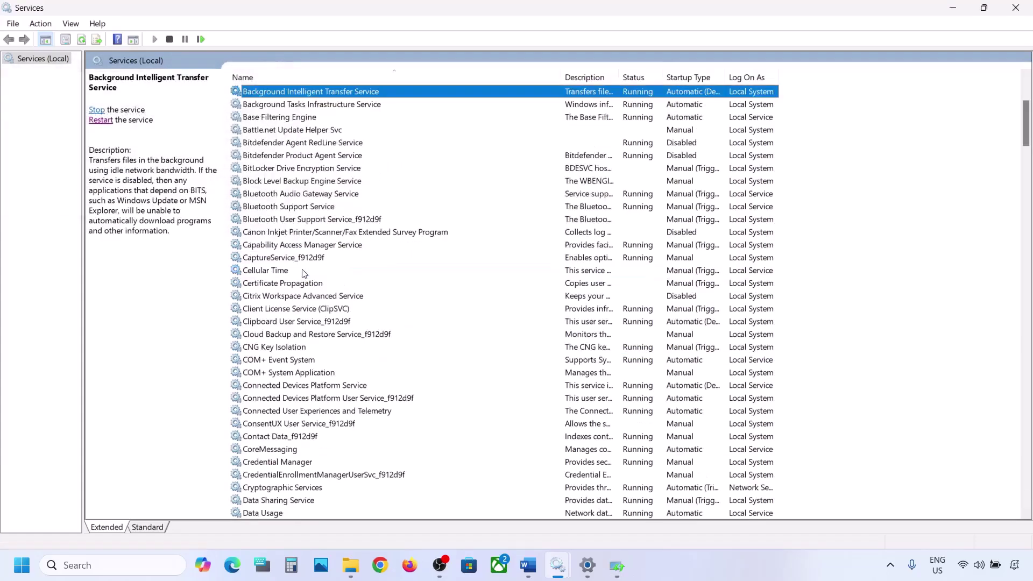
scroll(311, 234, up, 3)
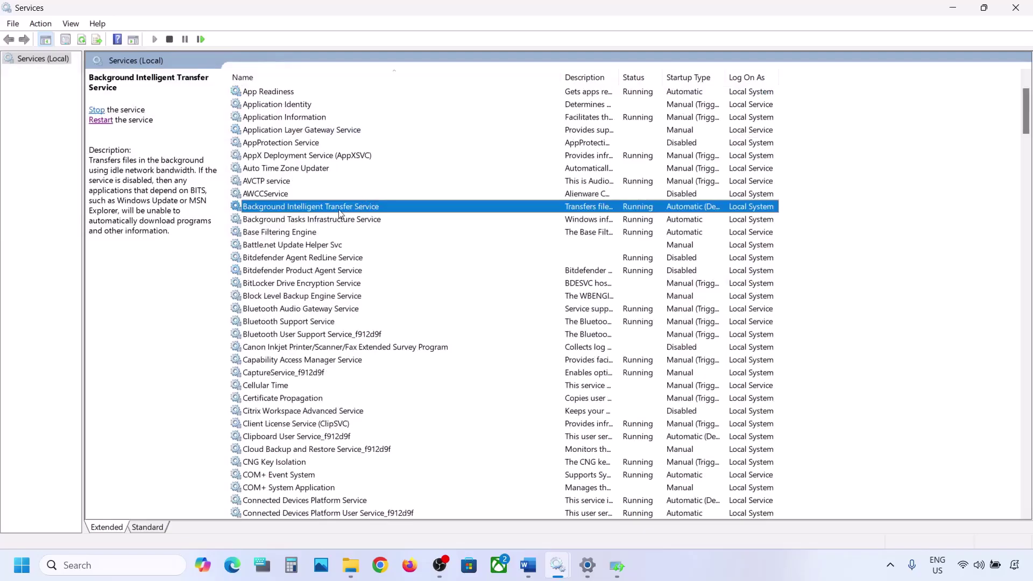
double_click(339, 209)
click(475, 266)
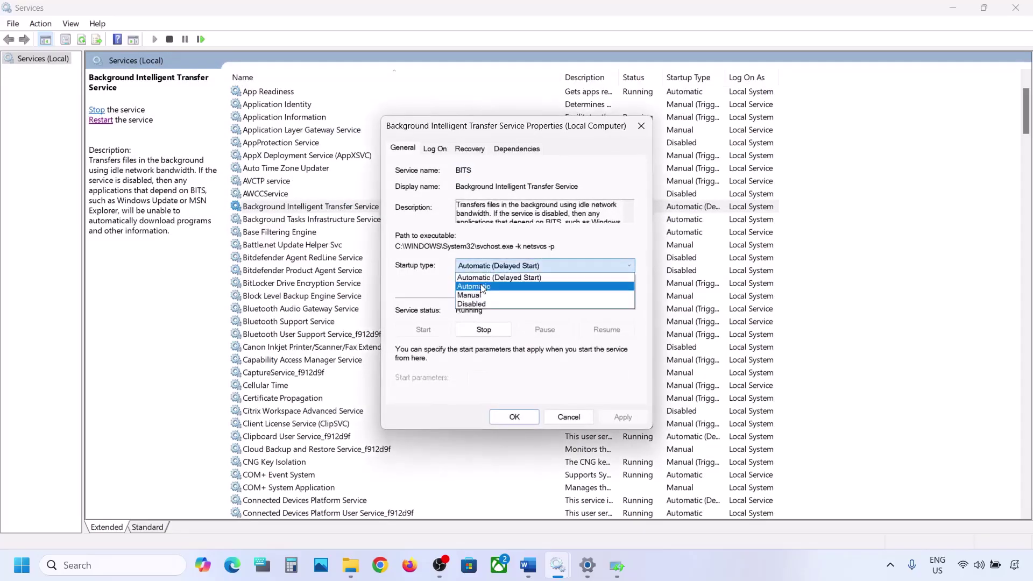
click(477, 278)
click(614, 419)
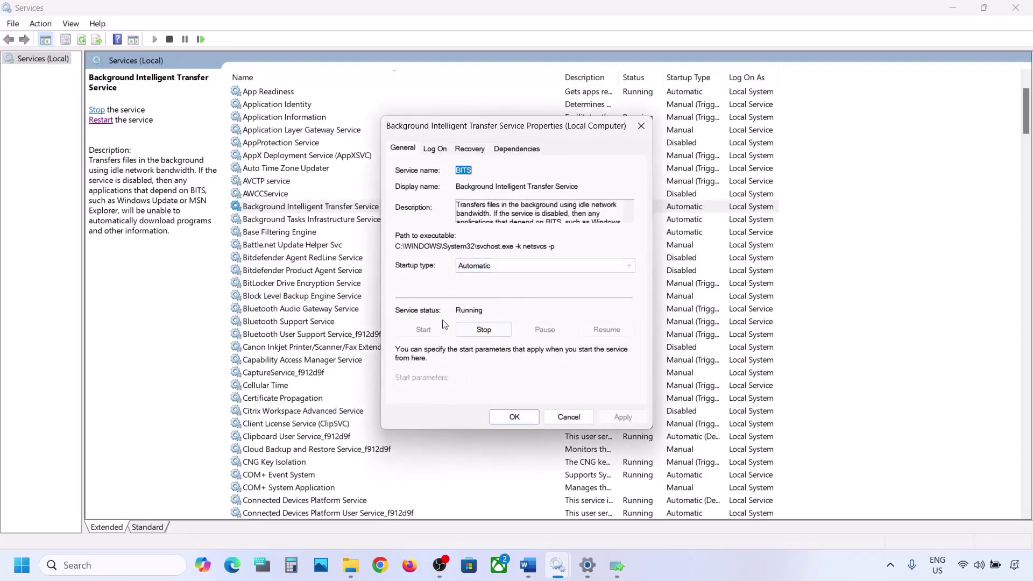
click(514, 417)
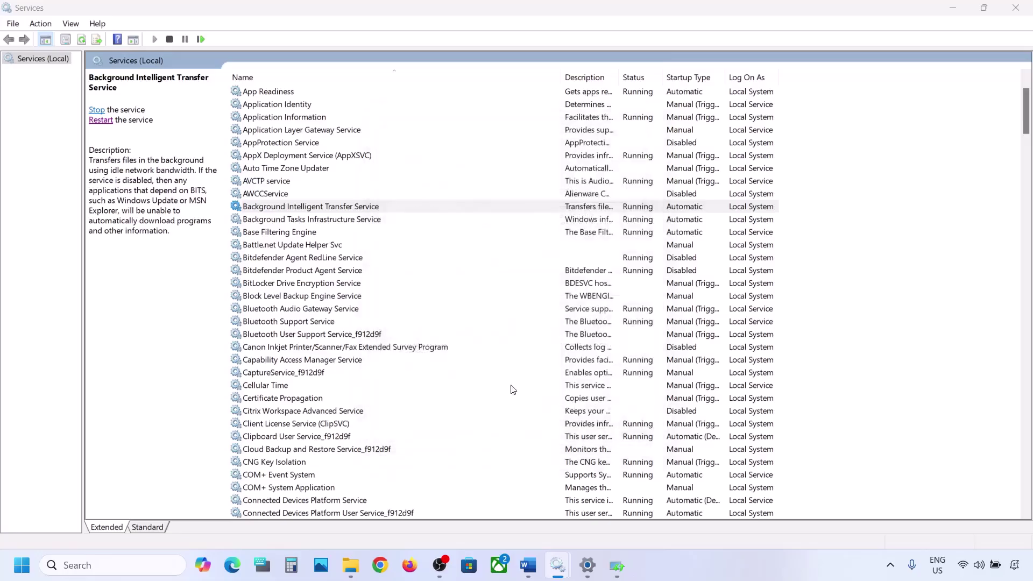
right_click(317, 210)
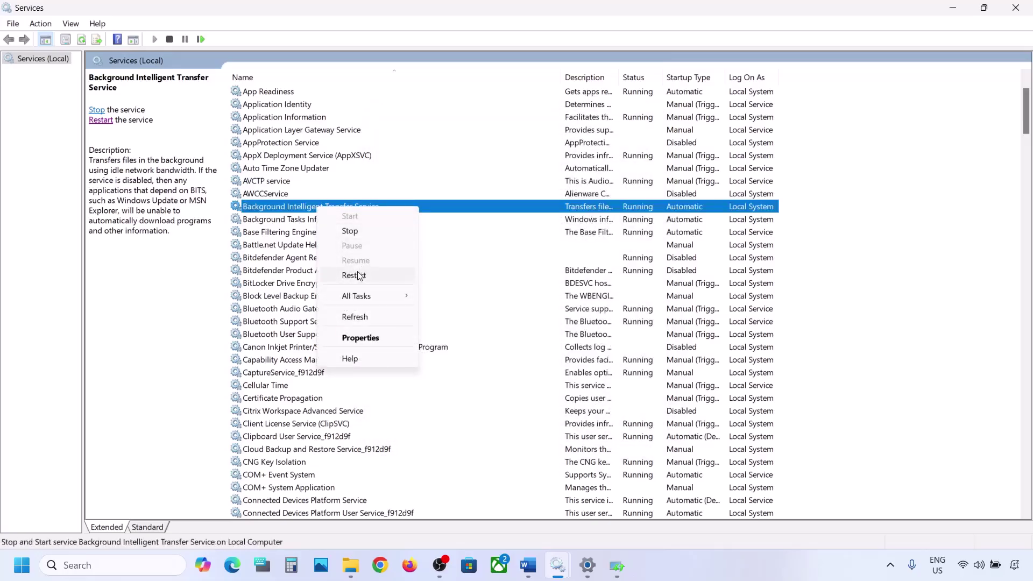
click(354, 275)
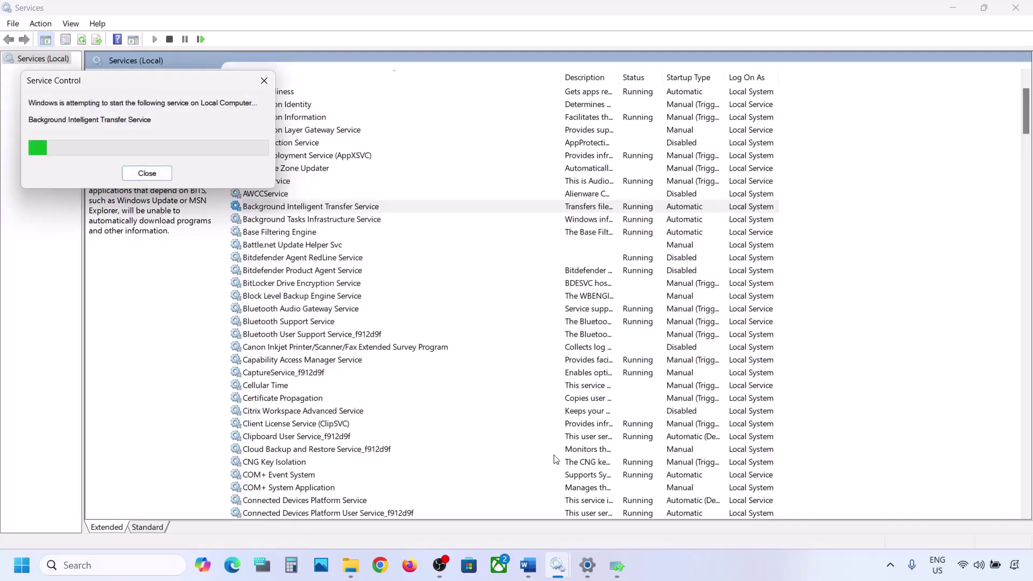
Switch to Word and copy the Windows 11 download page link listed under Step 5
mouse_move(531, 570)
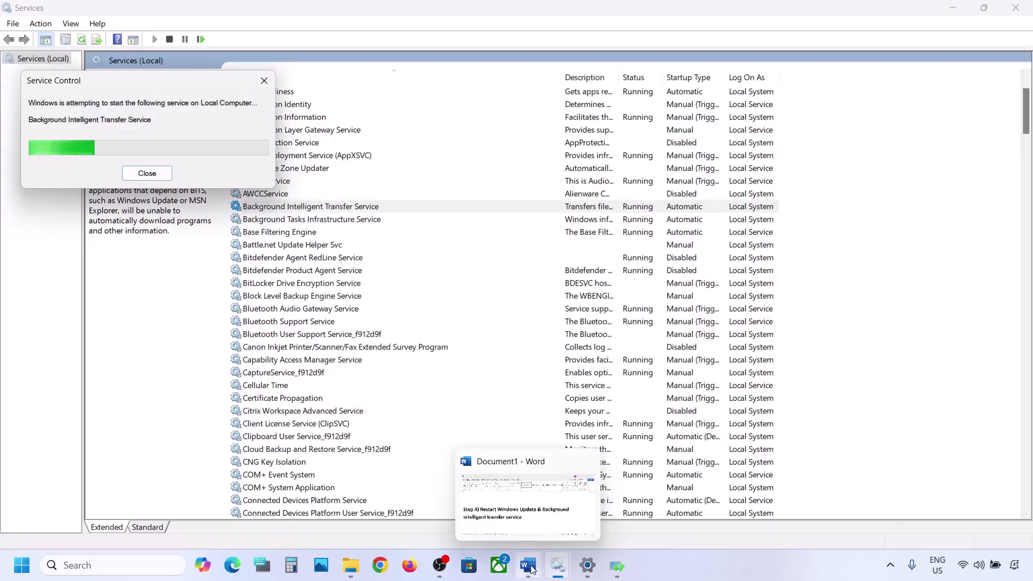
click(532, 568)
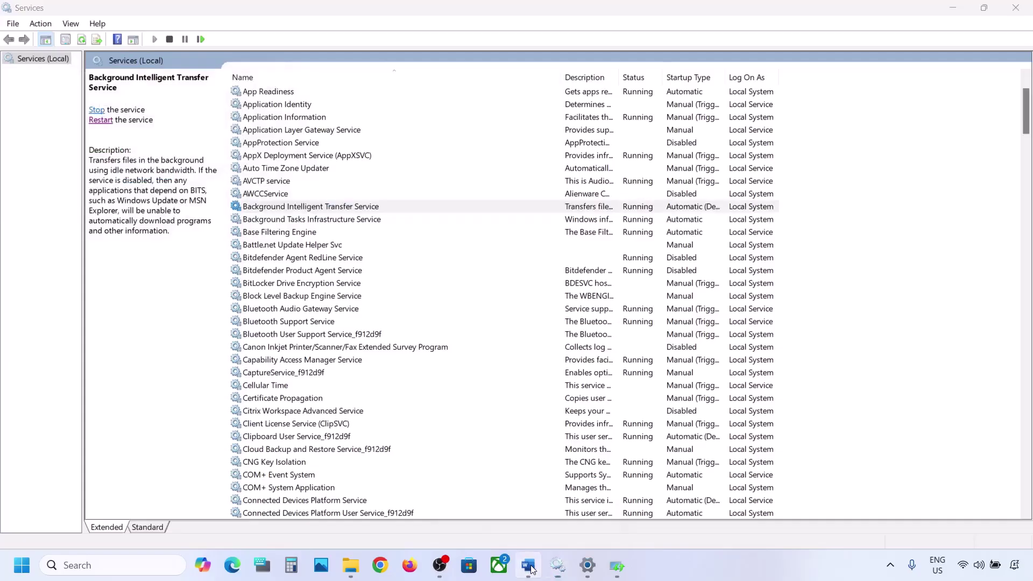
scroll(496, 387, down, 5)
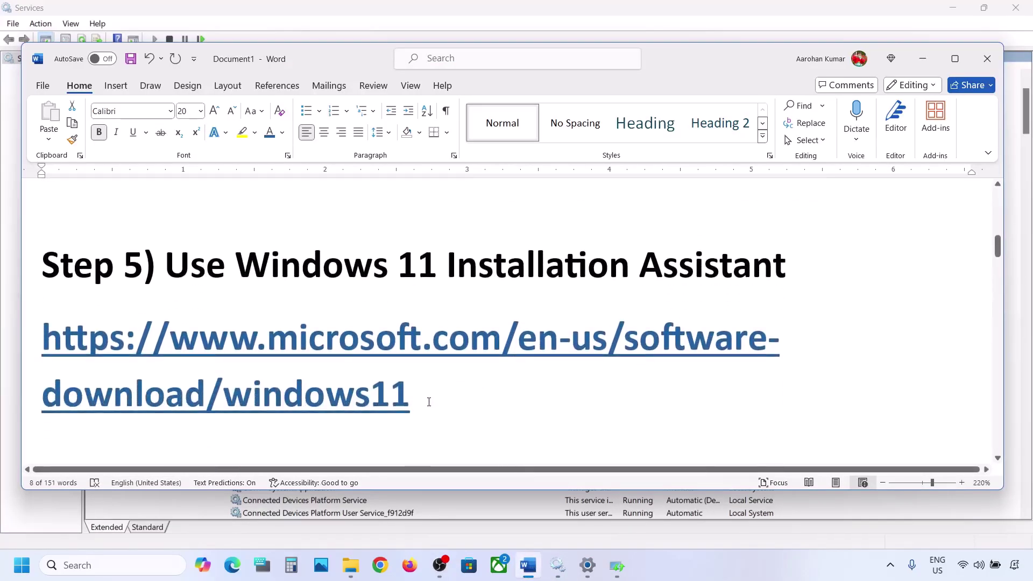
drag(429, 402, 43, 344)
right_click(43, 344)
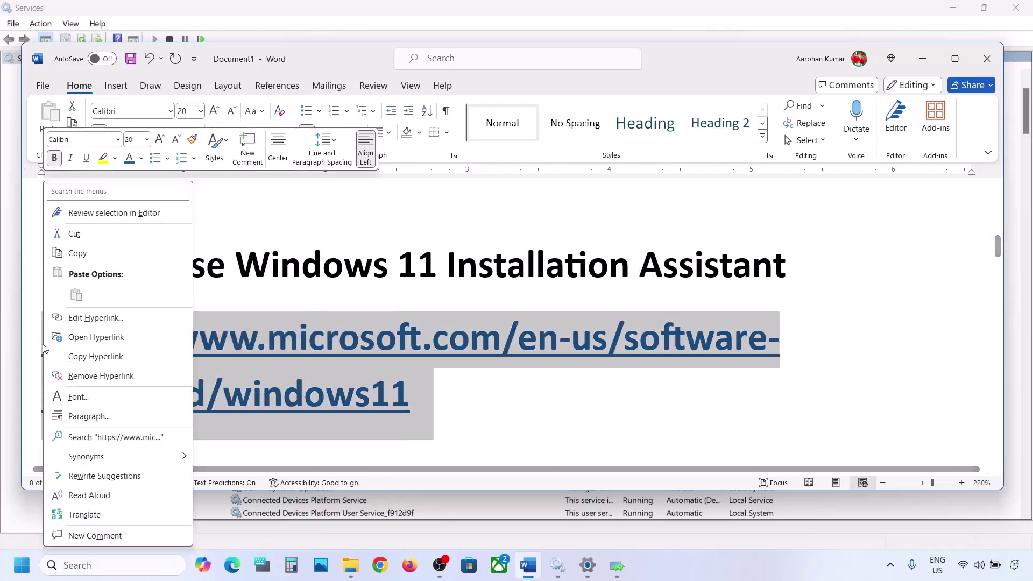
click(102, 252)
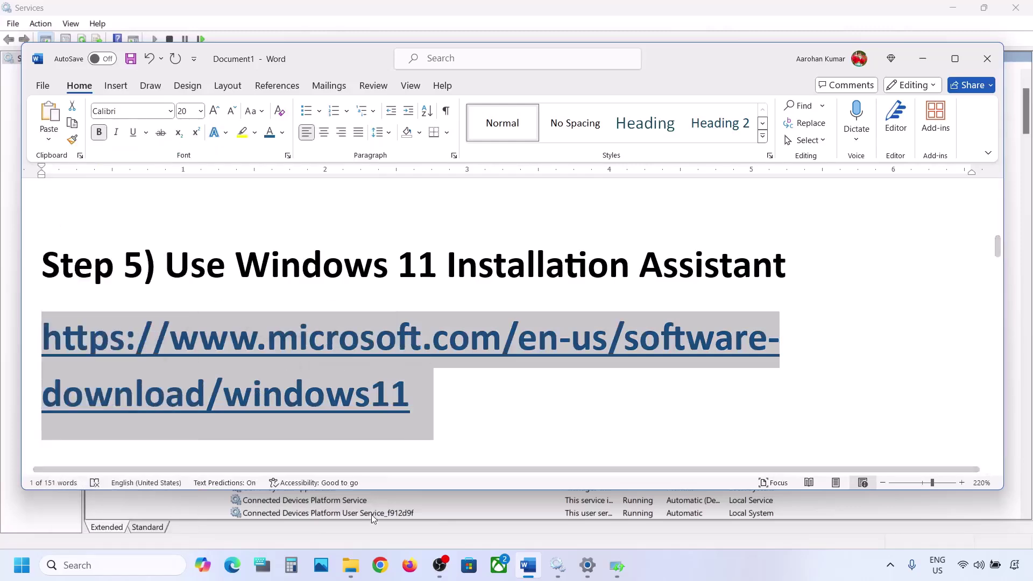
Switch to Chrome, load microsoft.com/en-us/software-download/windows11 from the copied link, and view the Windows 11 Installation Assistant section
click(380, 565)
key(ctrl+v)
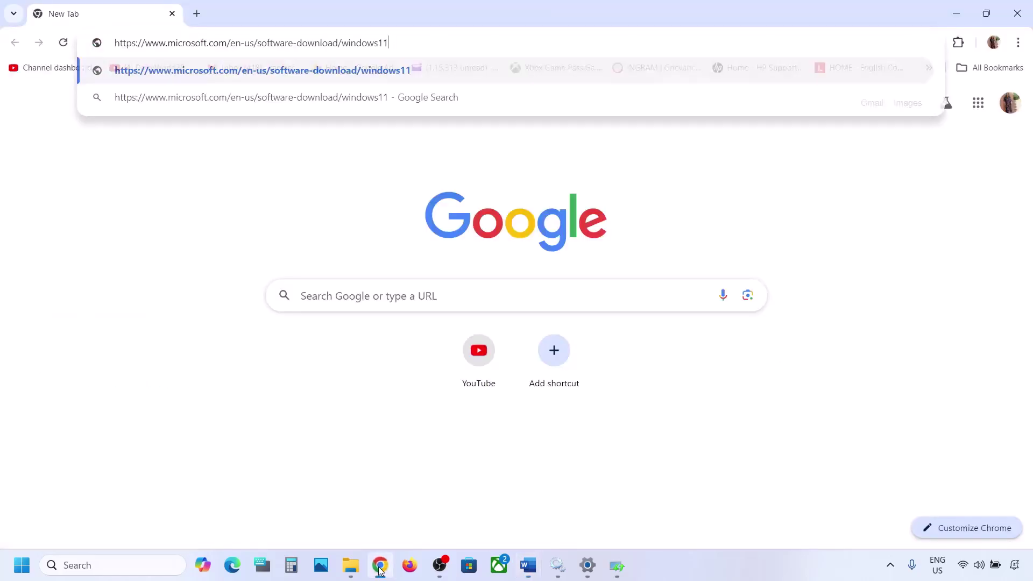
key(Return)
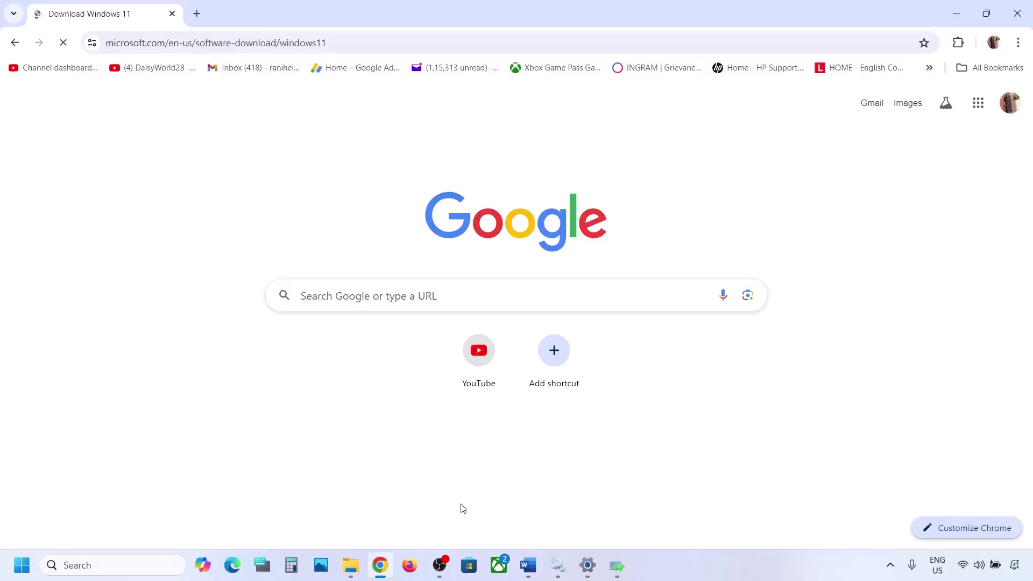
scroll(439, 363, down, 1)
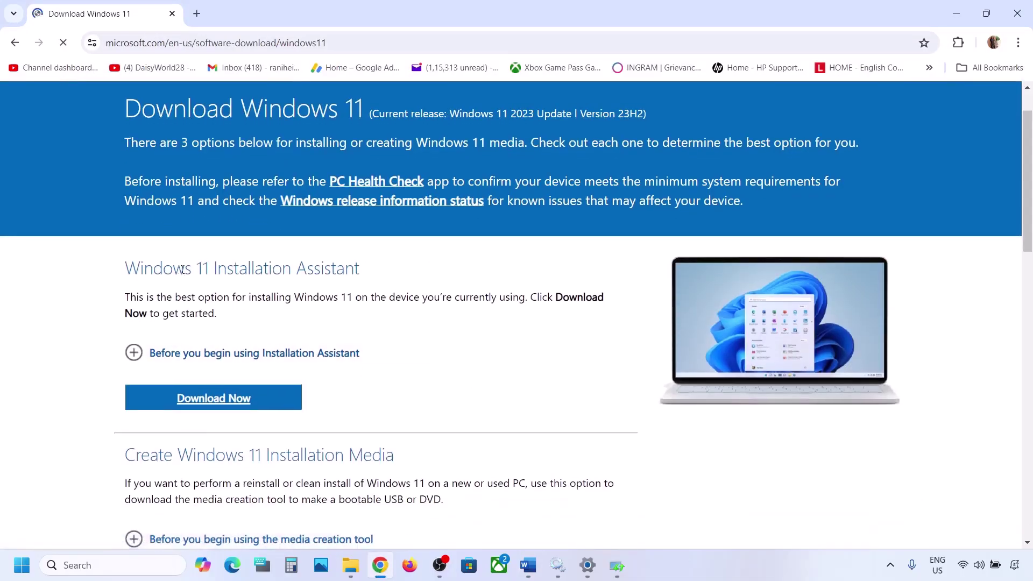
Download and run the Windows 11 Installation Assistant, then minimize its window
click(220, 398)
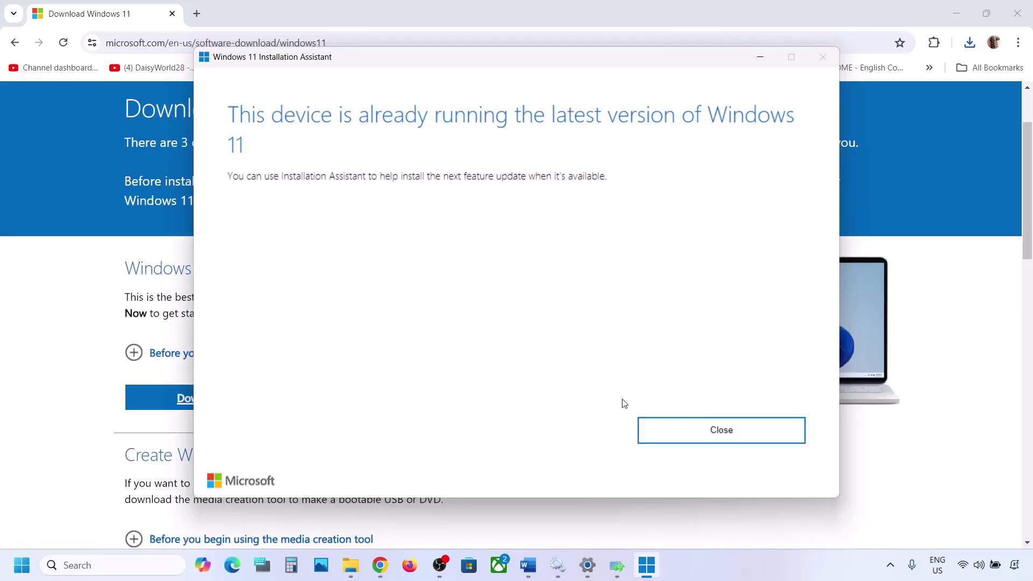
click(767, 62)
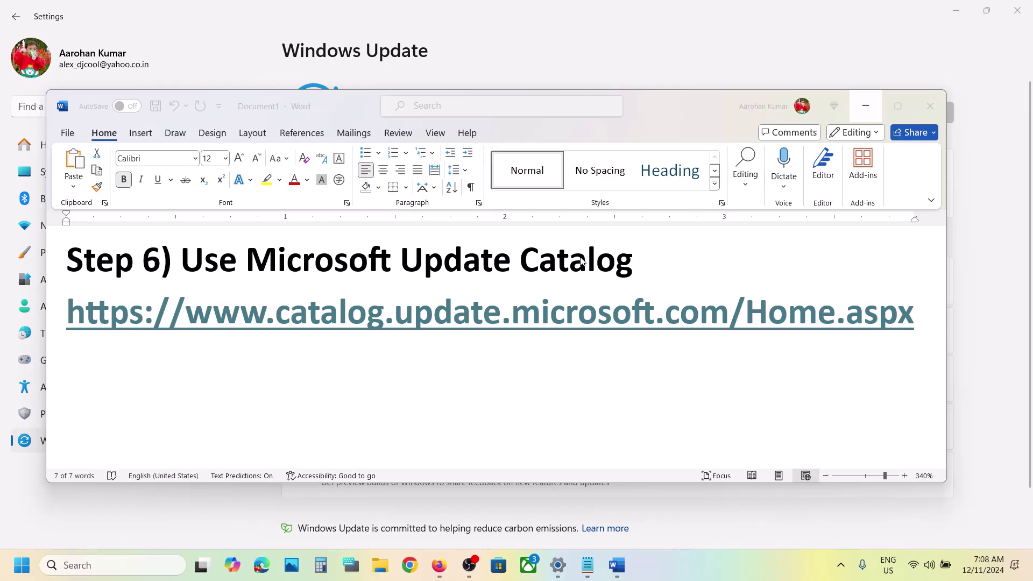
Copy the Microsoft Update Catalog link listed under Step 6 in the Word document
click(915, 315)
key(ctrl+a)
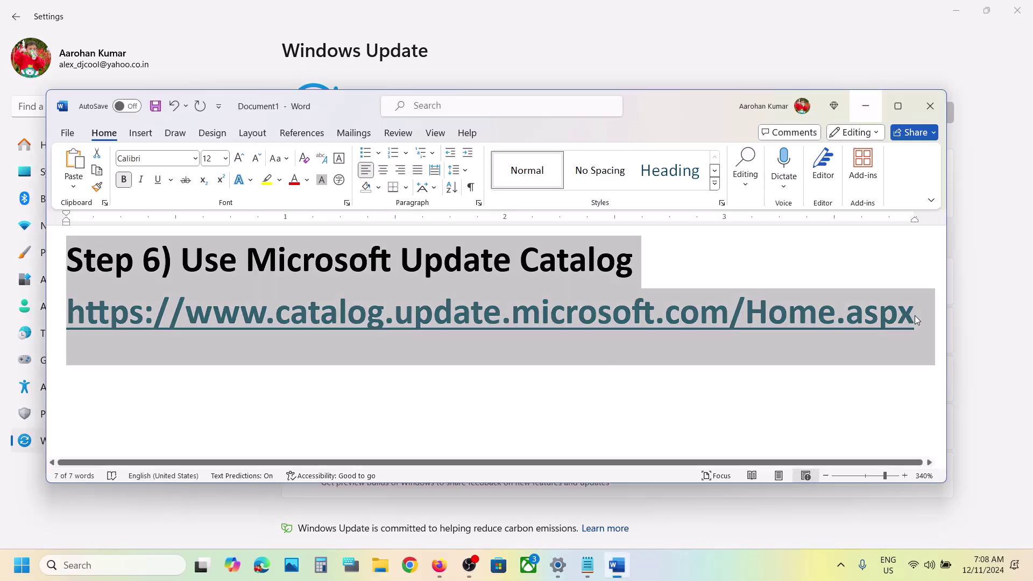
click(915, 320)
drag(915, 320, 69, 368)
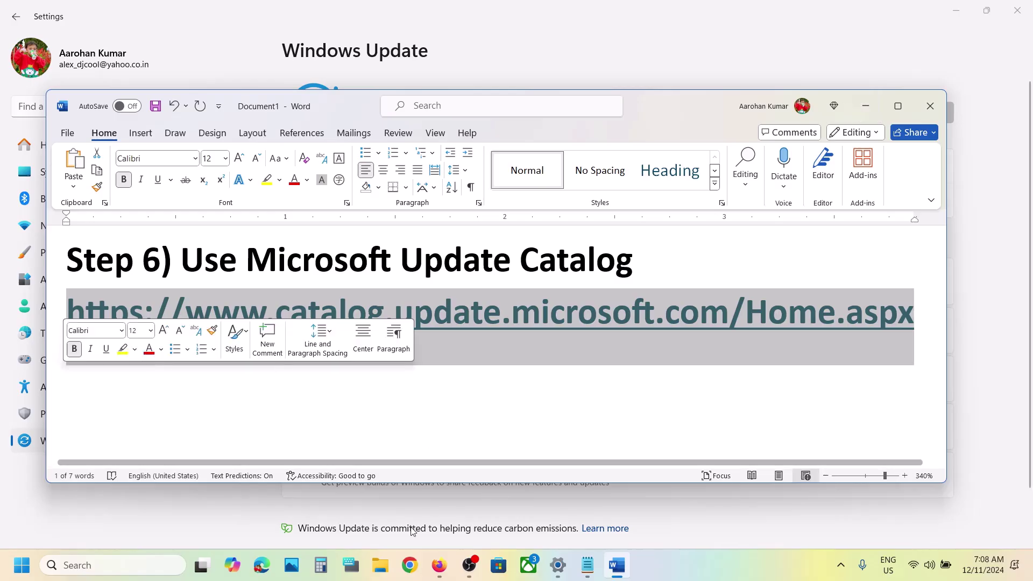
key(ctrl+c)
Switch to Chrome and load catalog.update.microsoft.com/Home.aspx from the copied link
click(410, 565)
key(ctrl+v)
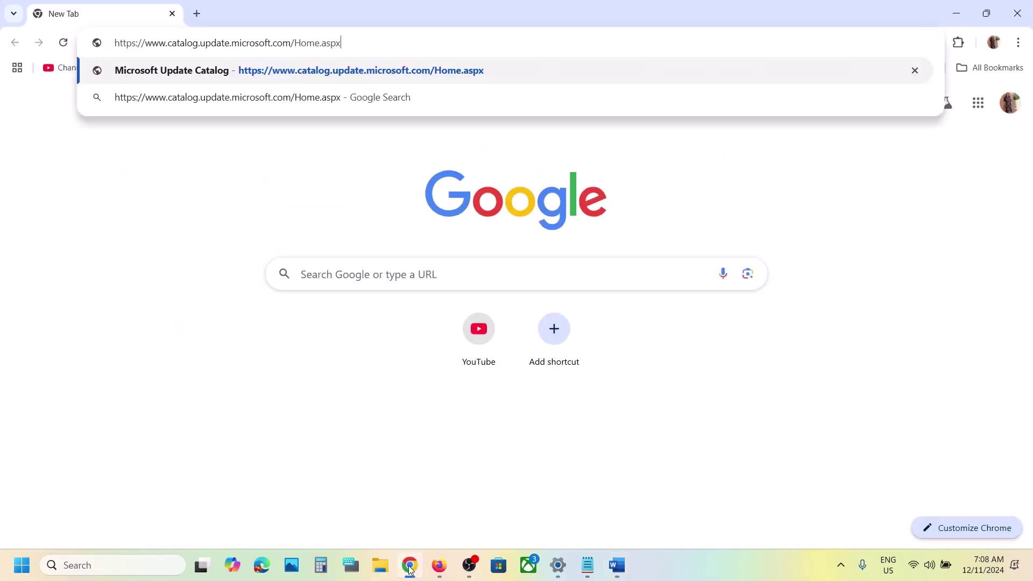
key(Return)
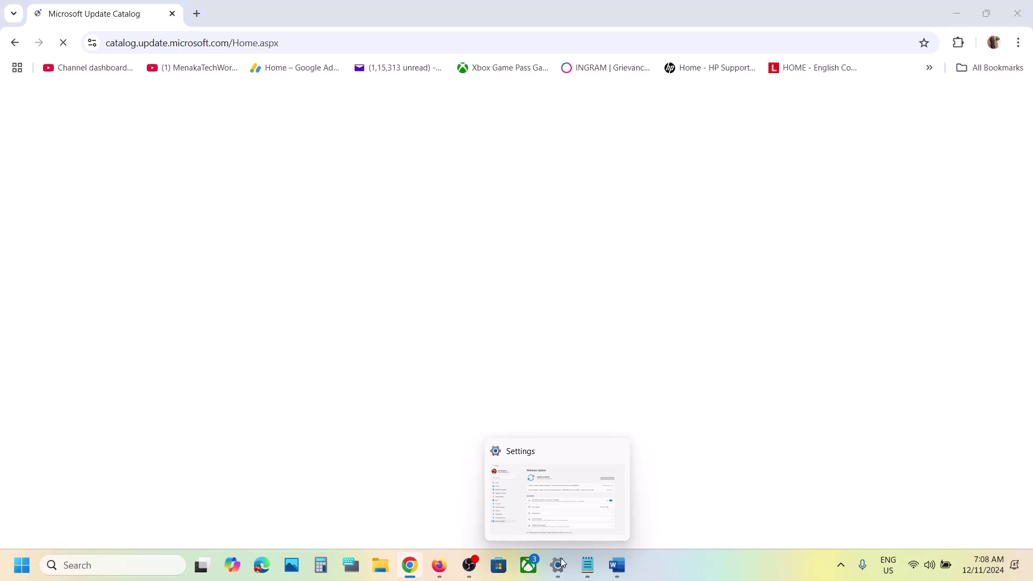
Copy the cumulative update's number KB5048667 from Windows Update in Settings and search the Microsoft Update Catalog for it
key(alt+Tab)
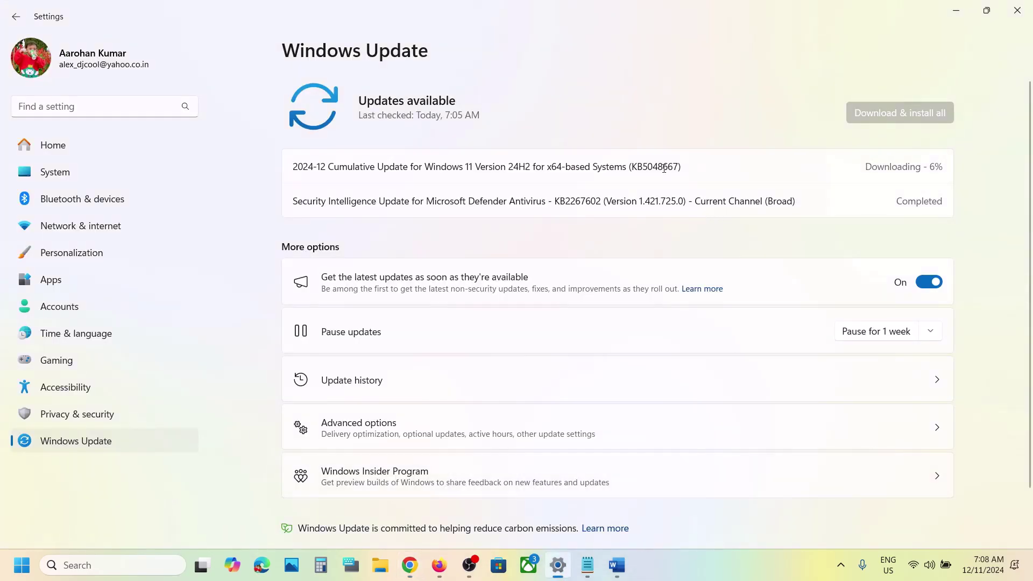
double_click(660, 167)
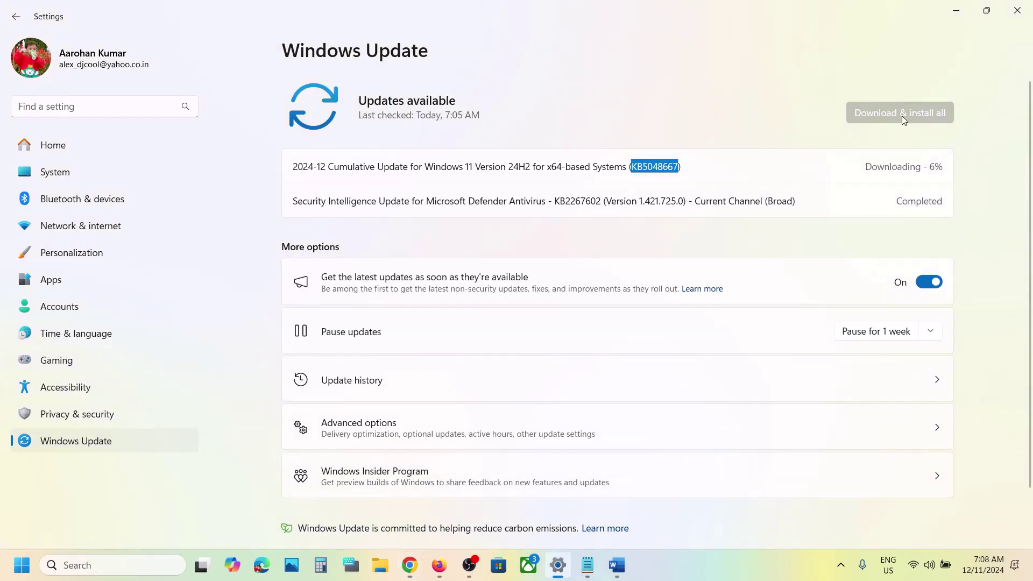
click(960, 13)
key(ctrl+v)
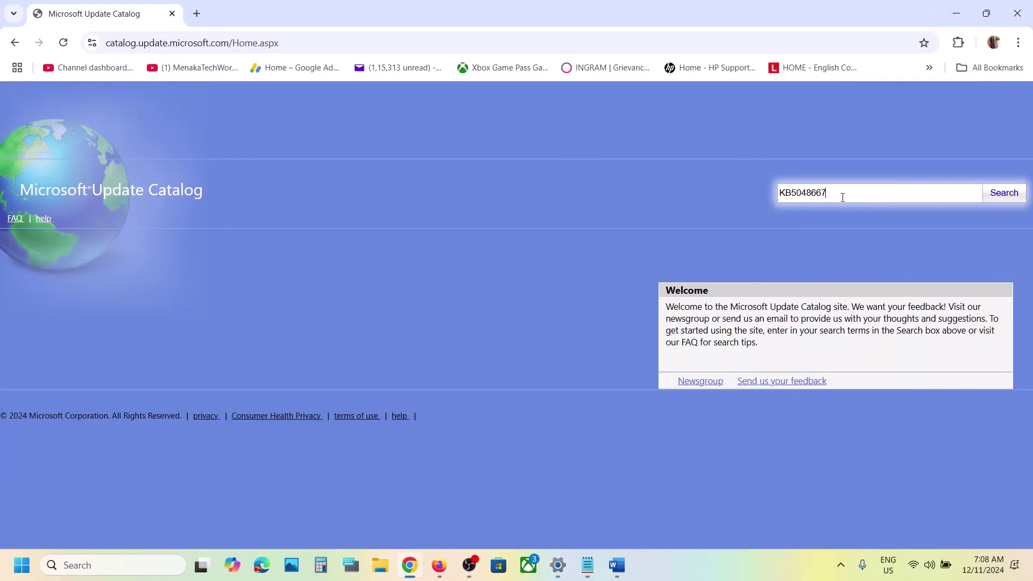
click(1002, 195)
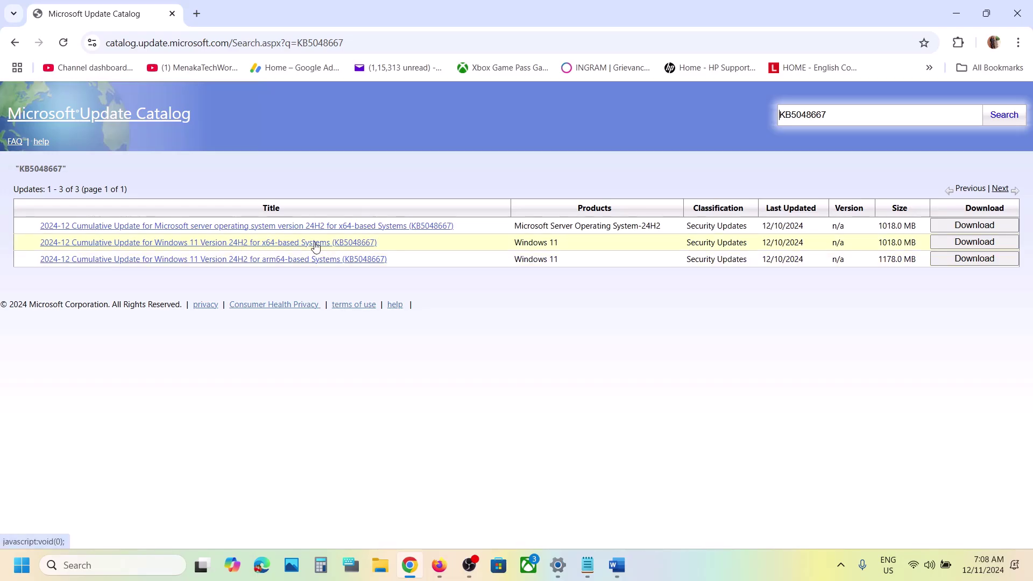
Check the PC's system type in the device specifications on the System About page in Settings, then return to the catalog results
click(22, 565)
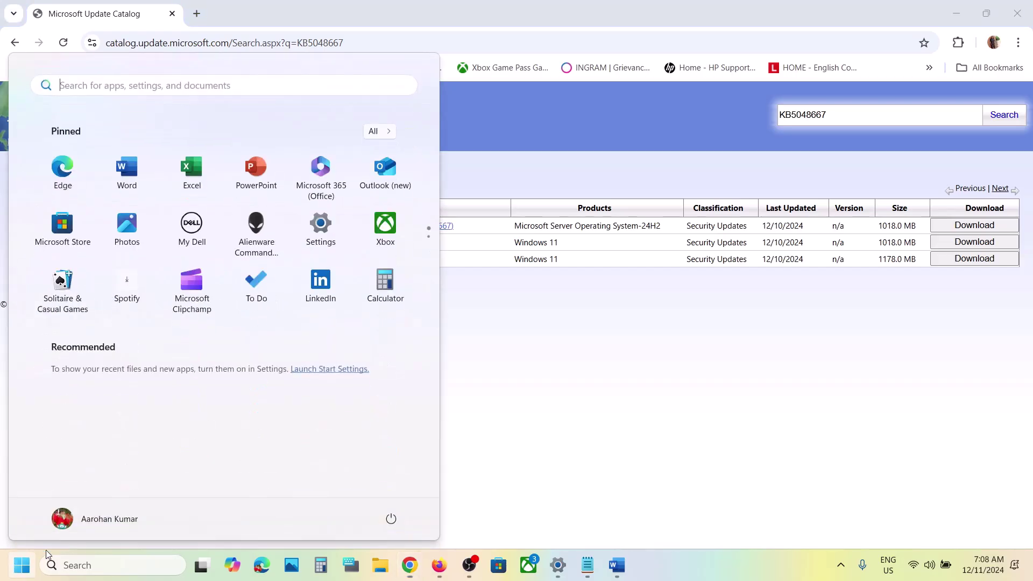
click(313, 244)
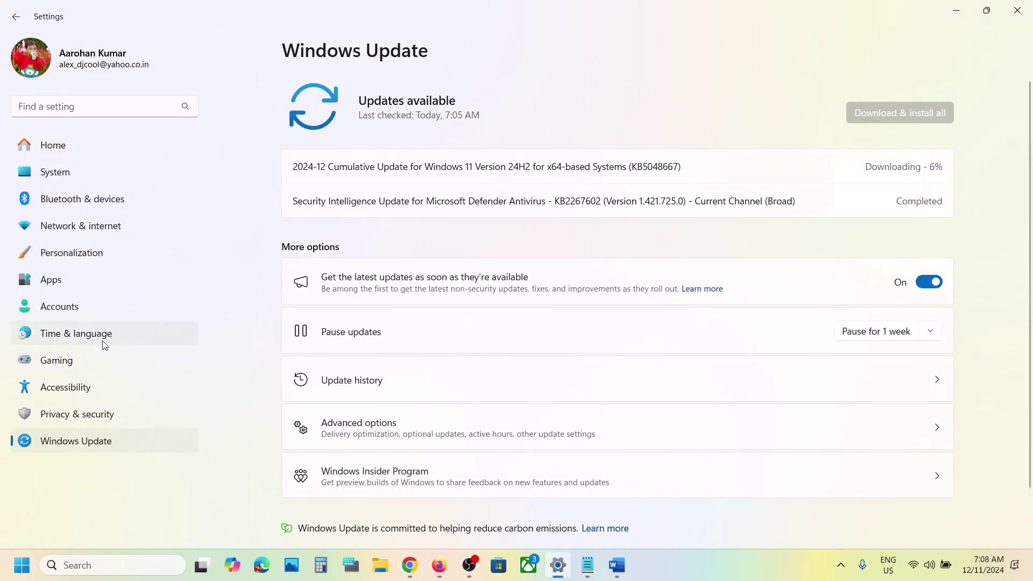
click(69, 179)
scroll(496, 479, down, 10)
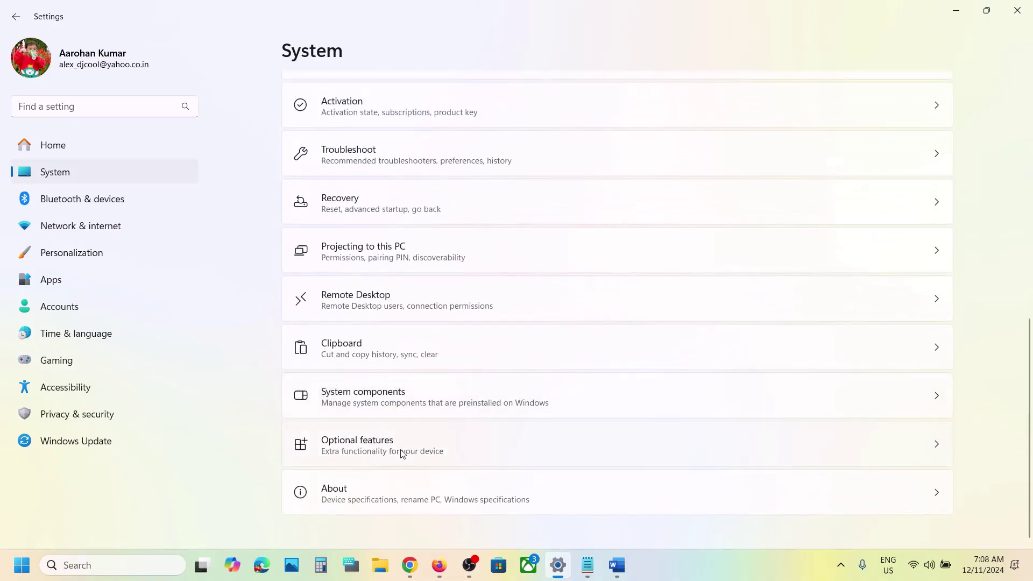
click(378, 491)
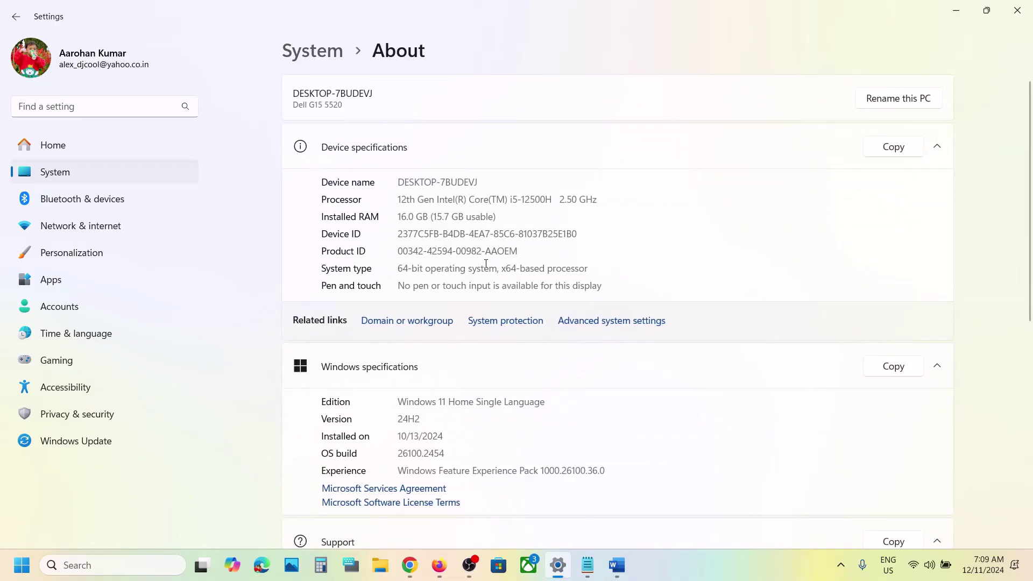
drag(436, 270, 664, 265)
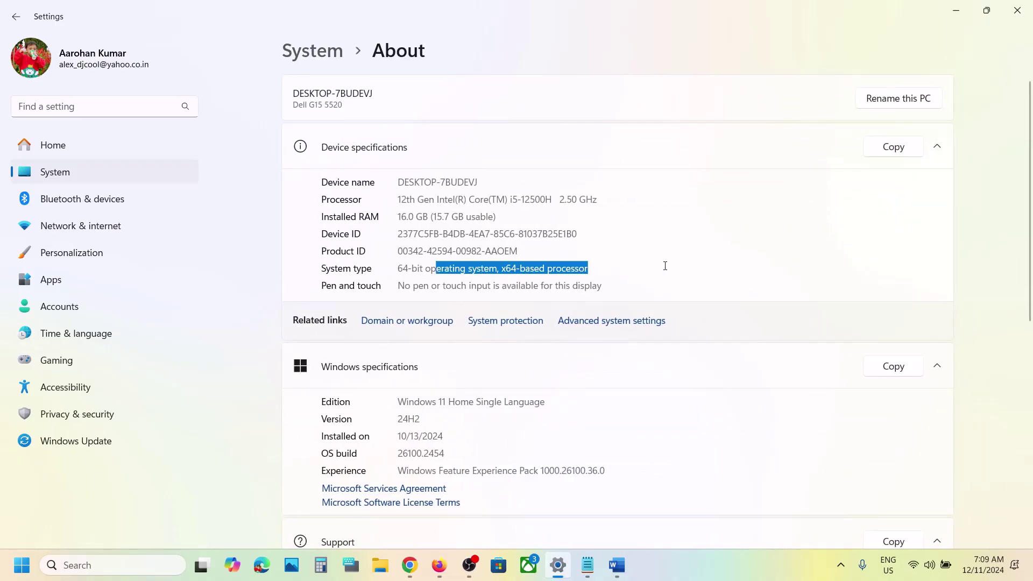
click(948, 19)
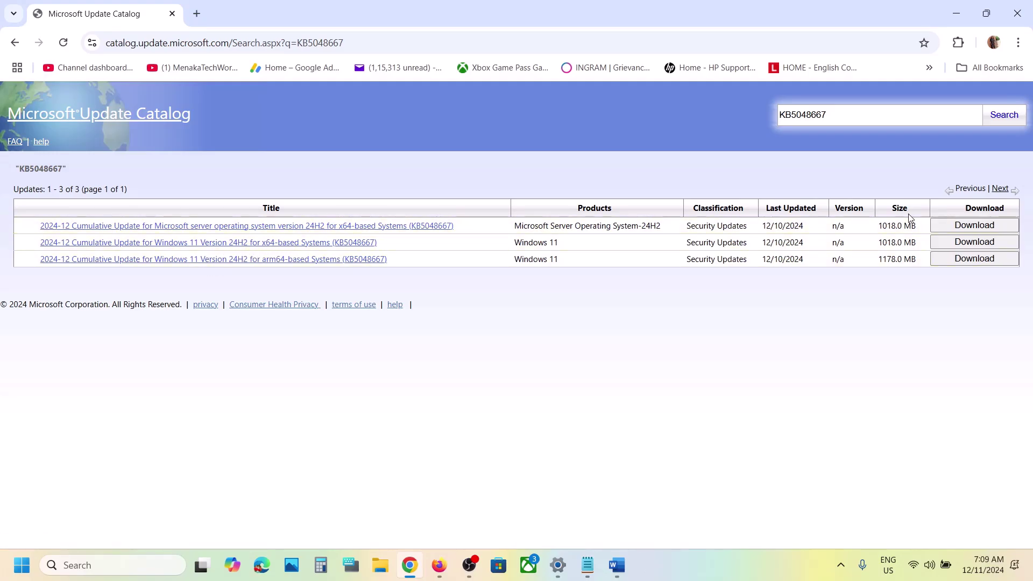
Download the kb5048667 x64 .msu file of the Windows 11 Version 24H2 x64 cumulative update and check the download's progress
click(976, 245)
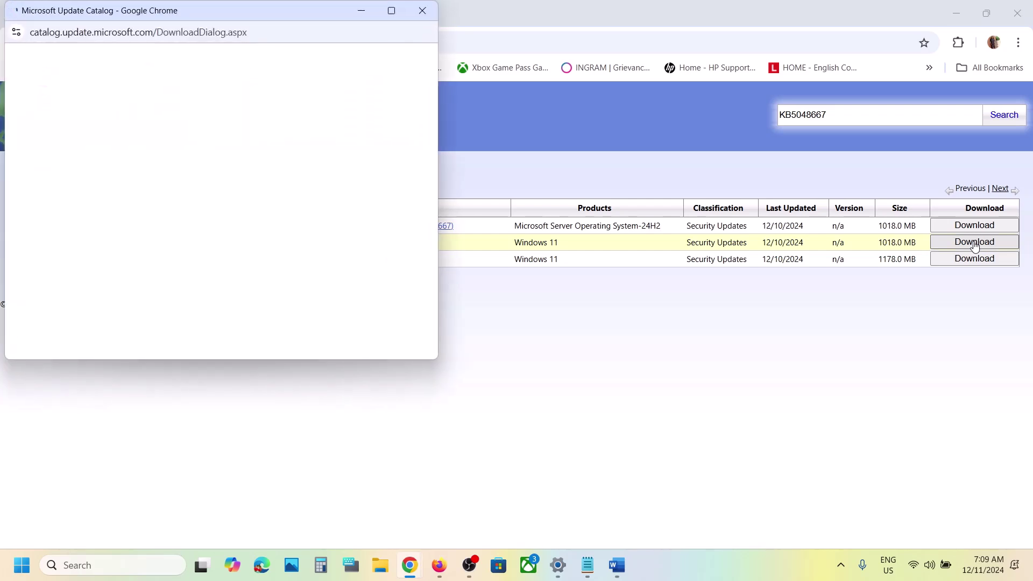
drag(292, 13, 668, 92)
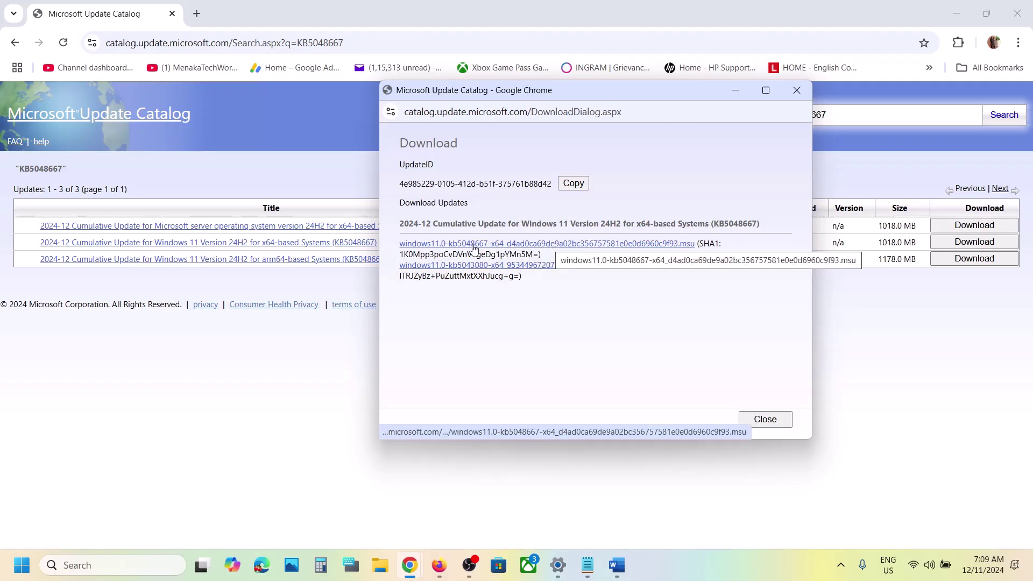
click(530, 245)
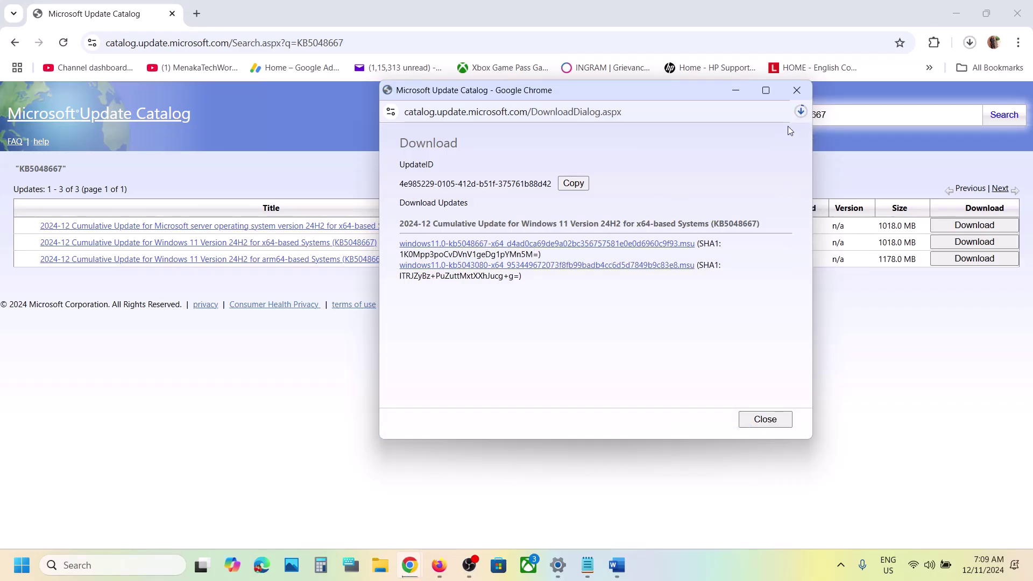
click(801, 113)
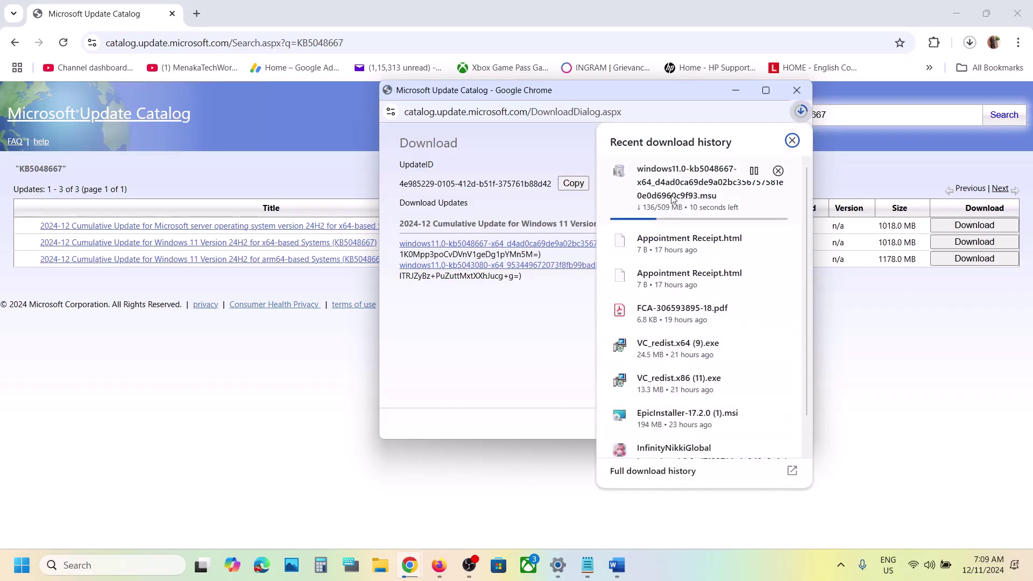
click(547, 320)
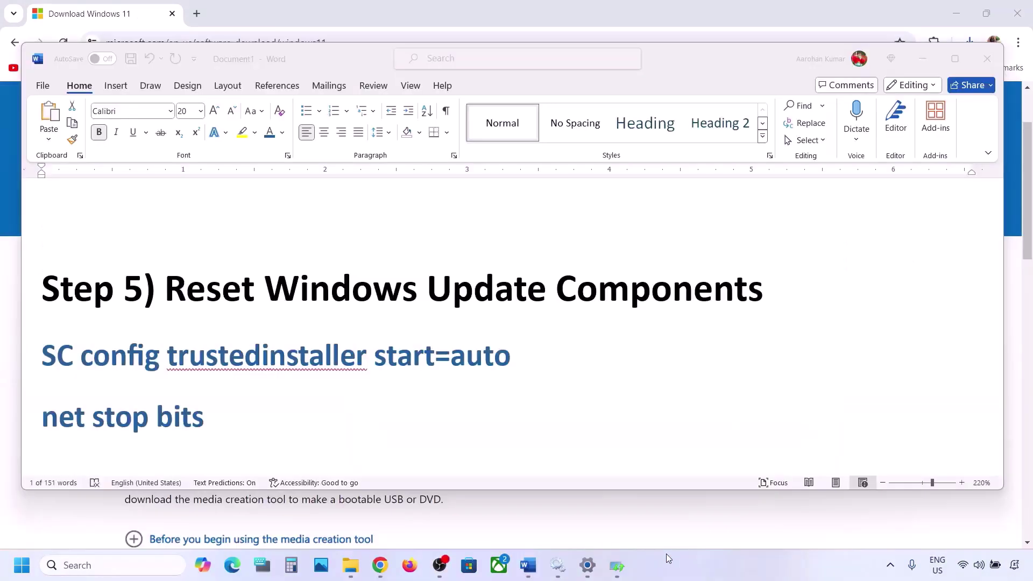
In Word, copy all the Reset Windows Update Components commands under Step 5, from "SC config trustedinstaller start=auto" to "net start appidsvc"
click(170, 283)
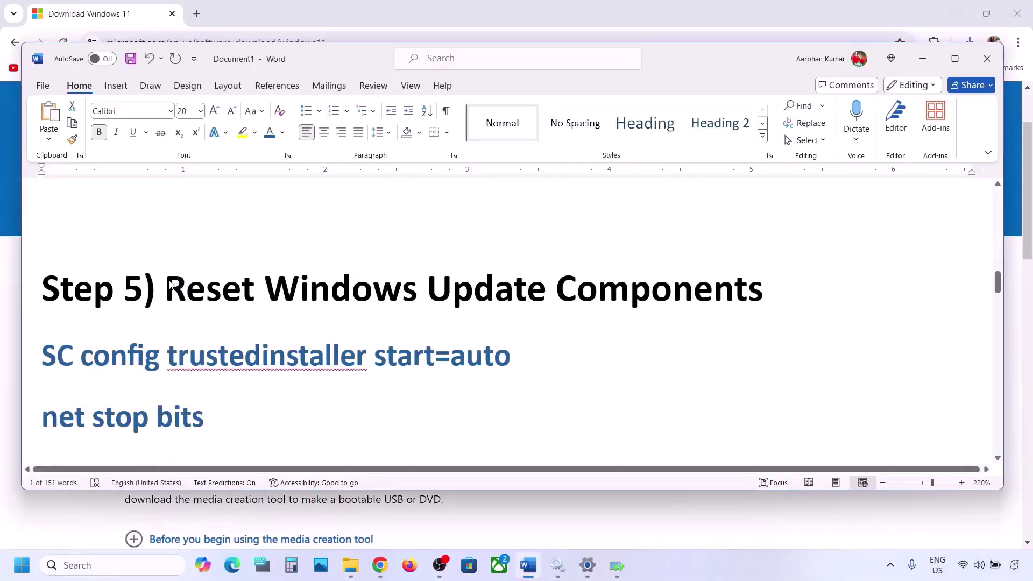
drag(170, 284, 764, 293)
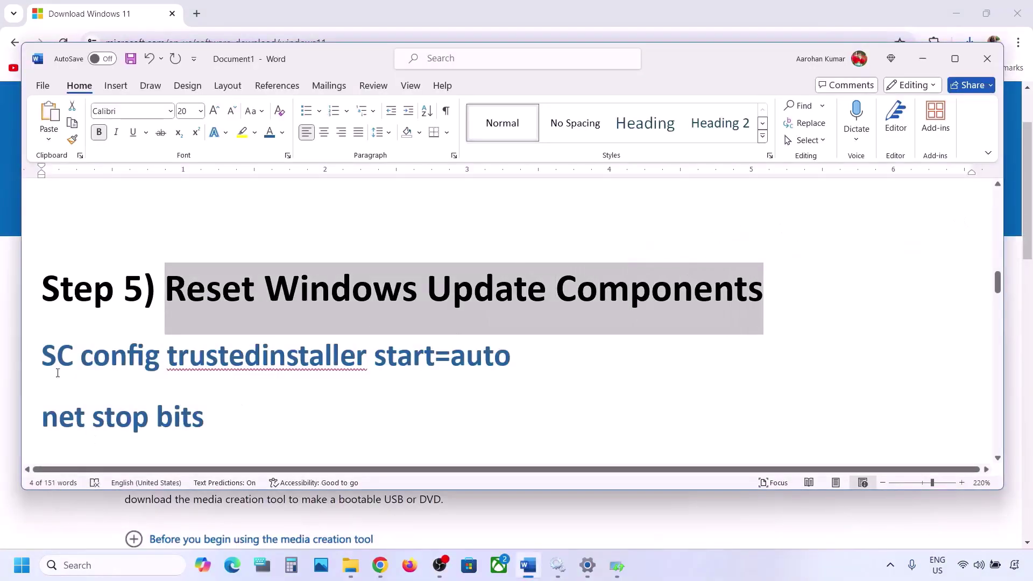
click(43, 353)
key(shift+Down)
key(shift+Down)
key(shift+Down)
key(shift+Down)
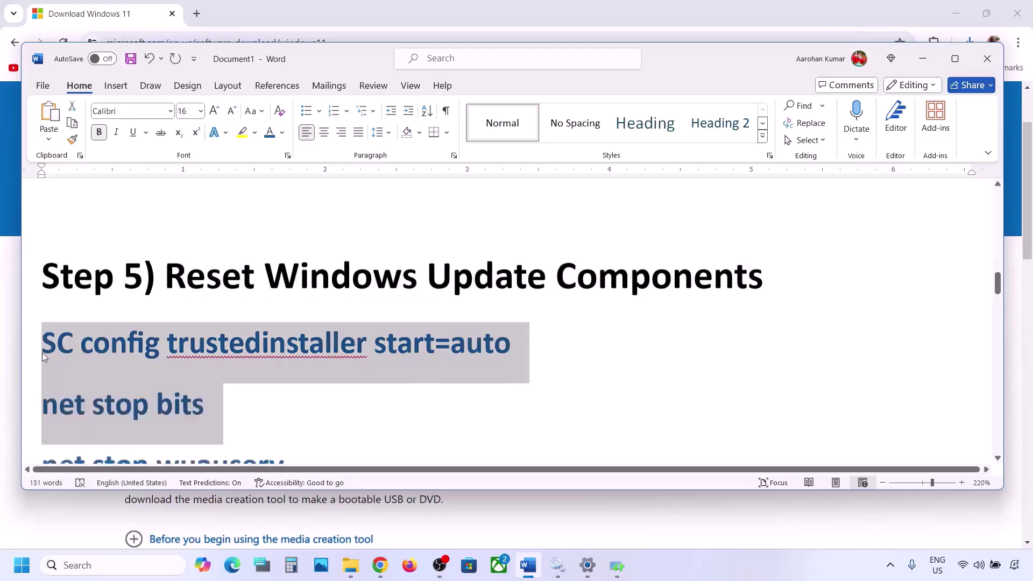
key(shift+Down)
key(shift+Down)
key(shift+Down)
key(shift+Down)
key(shift+Down)
key(shift+Down)
key(shift+Down)
key(shift+Down)
key(shift+Down)
key(shift+Down)
key(shift+Down)
key(shift+Down)
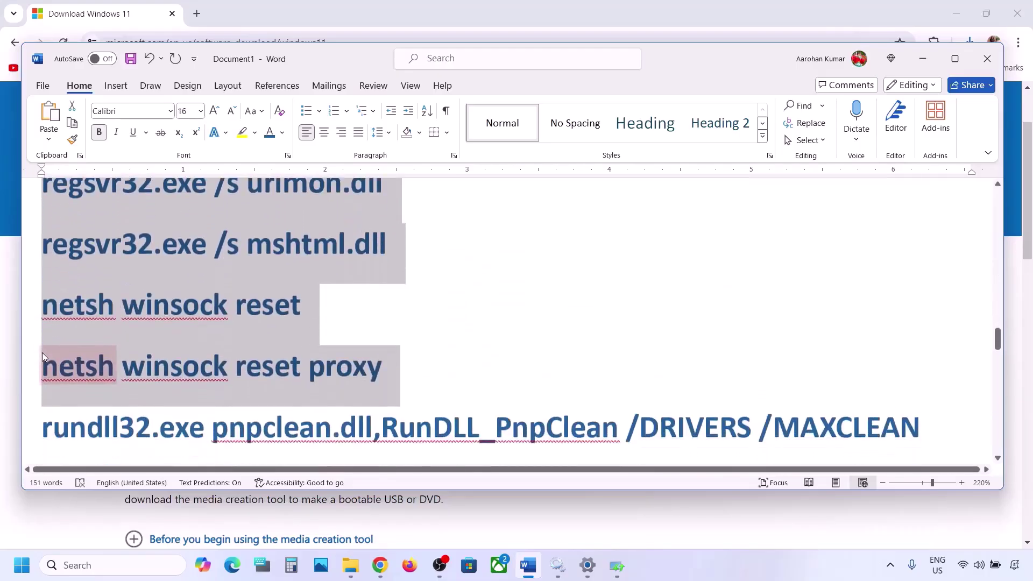
key(shift+Down)
key(shift+Down)
key(shift+Down)
key(shift+Down)
key(shift+Down)
key(shift+Down)
key(shift+Down)
key(shift+Down)
key(shift+Down)
key(shift+Down)
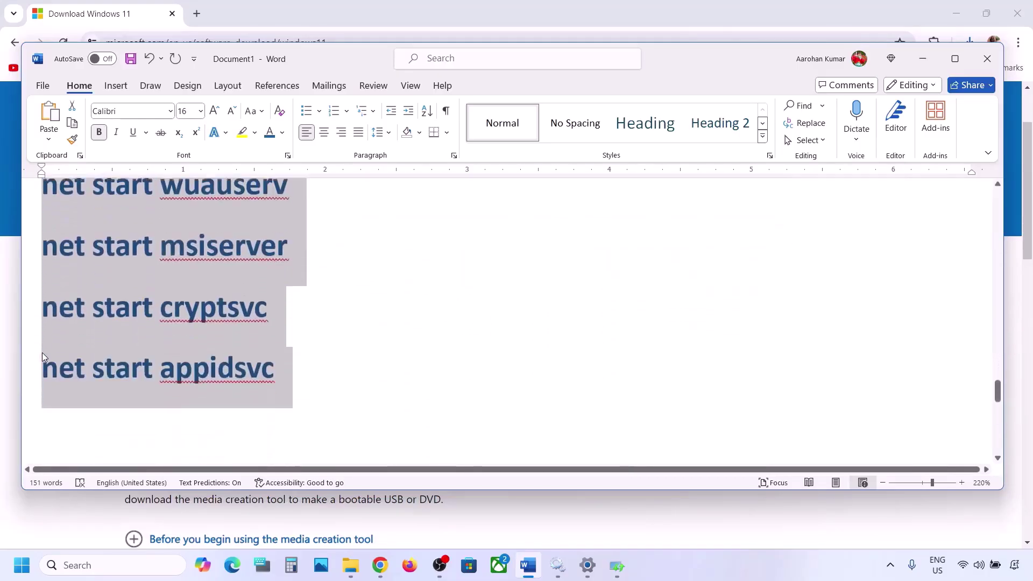
key(shift+Up)
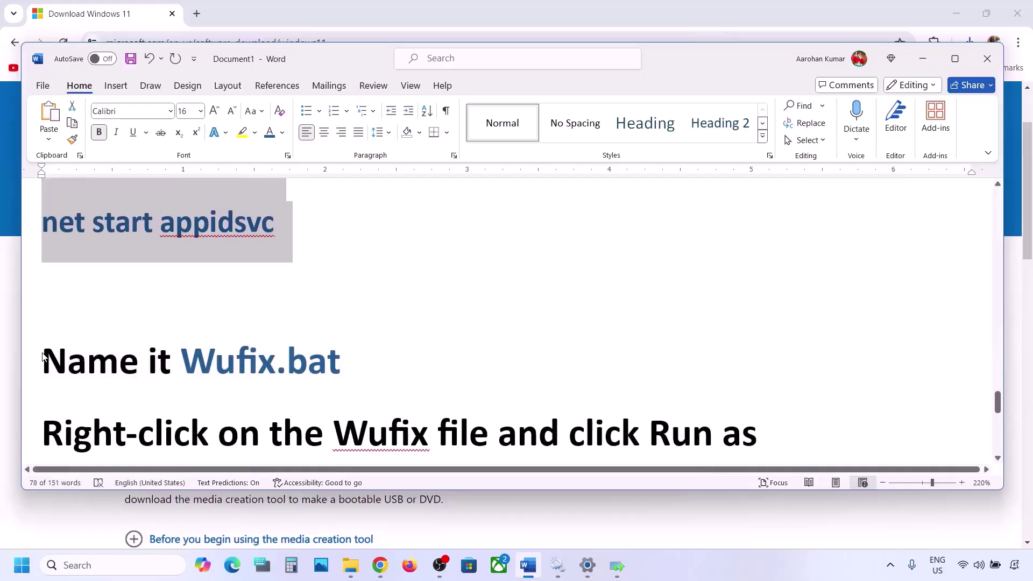
scroll(154, 316, up, 2)
right_click(156, 316)
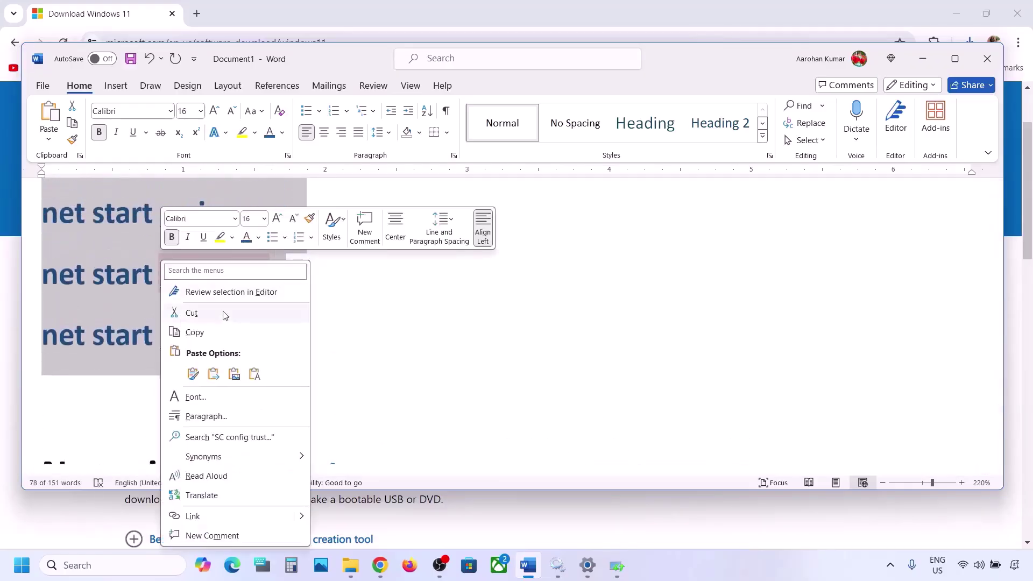
click(216, 333)
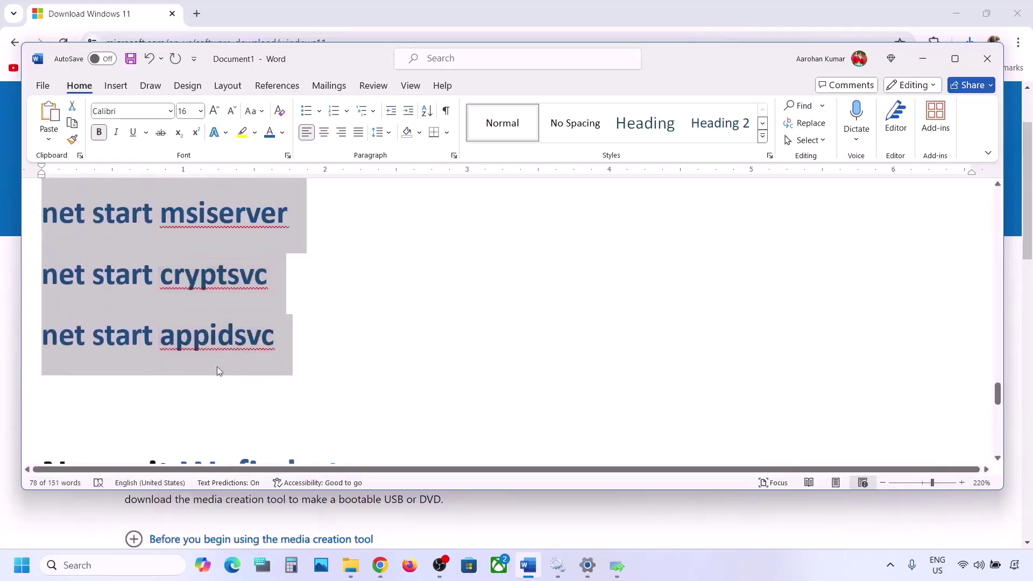
Open Notepad and paste the copied reset commands into the blank document
click(86, 565)
text(note)
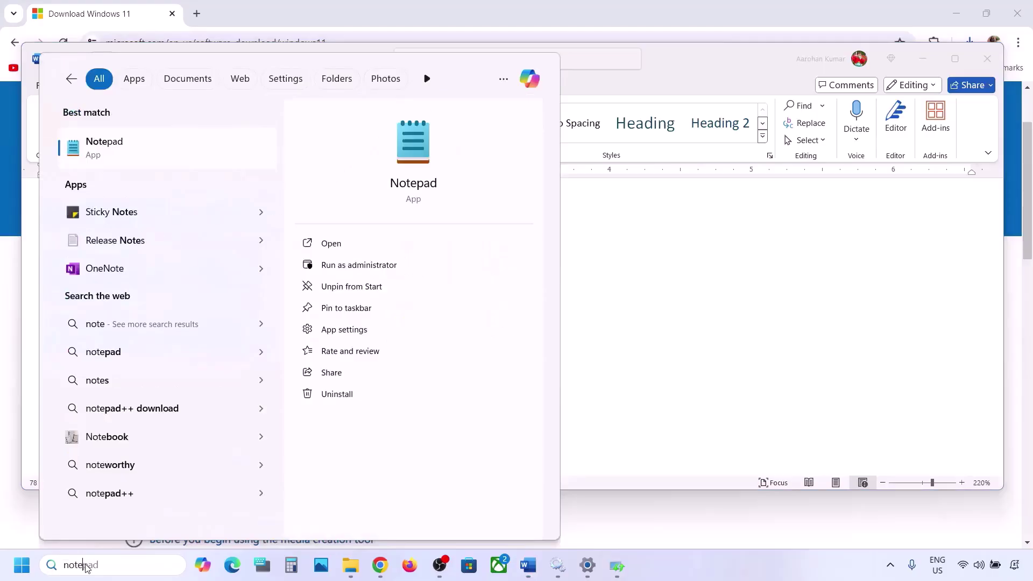
key(Return)
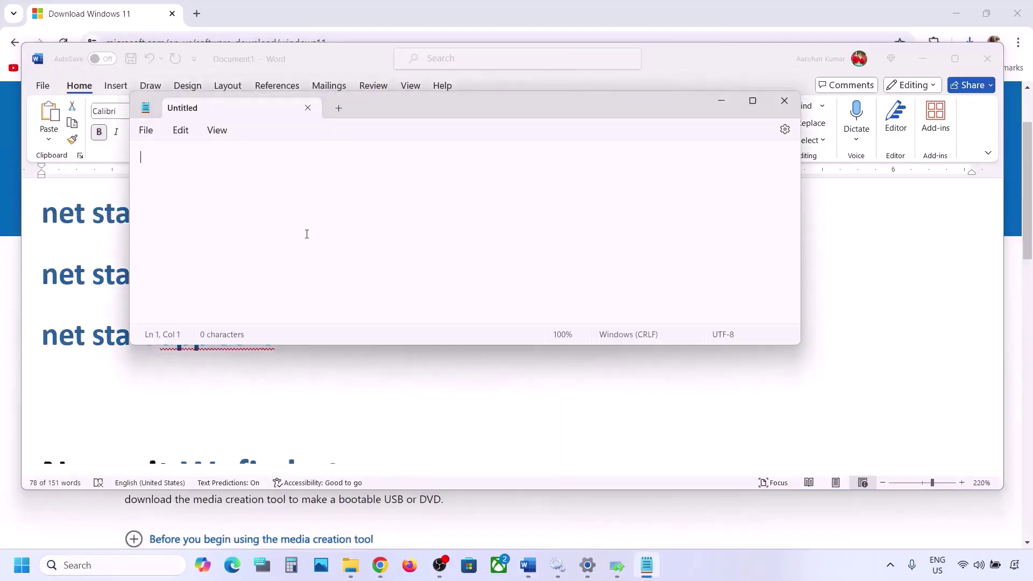
key(ctrl+v)
scroll(288, 190, up, 4)
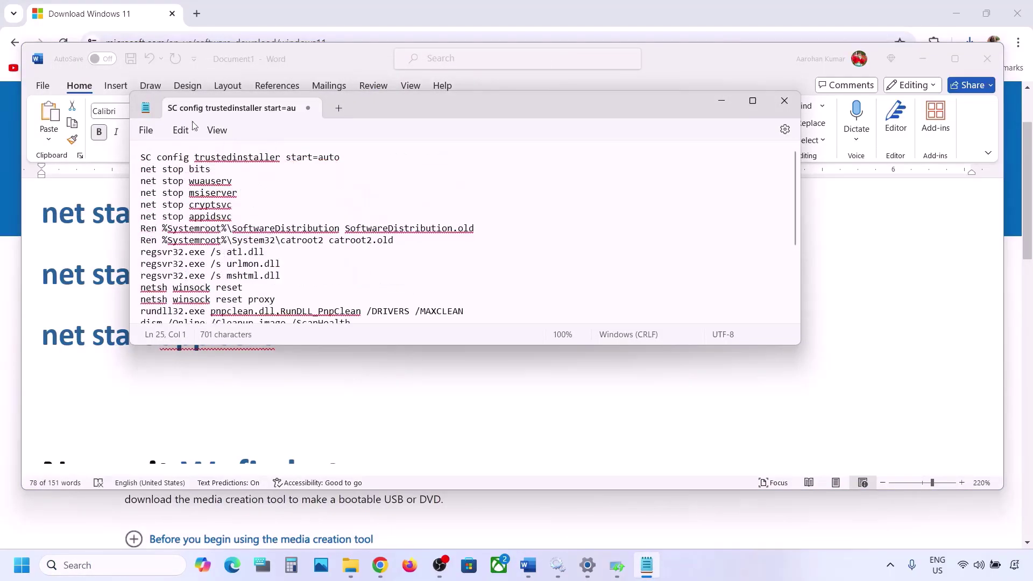
Start saving the Notepad document as a new file, and copy the file name "Wufix.bat" from the Word instructions
click(146, 131)
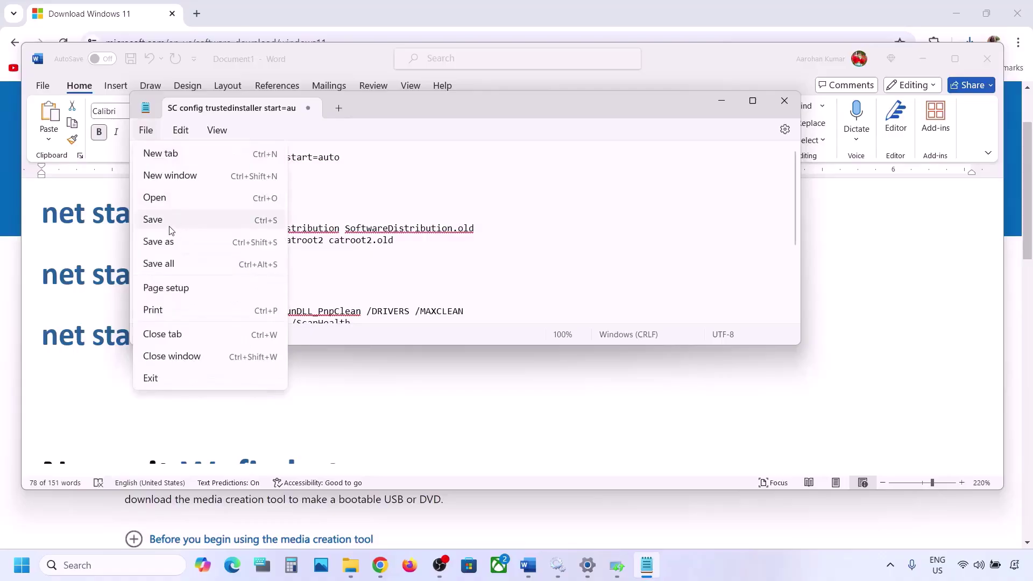
click(161, 241)
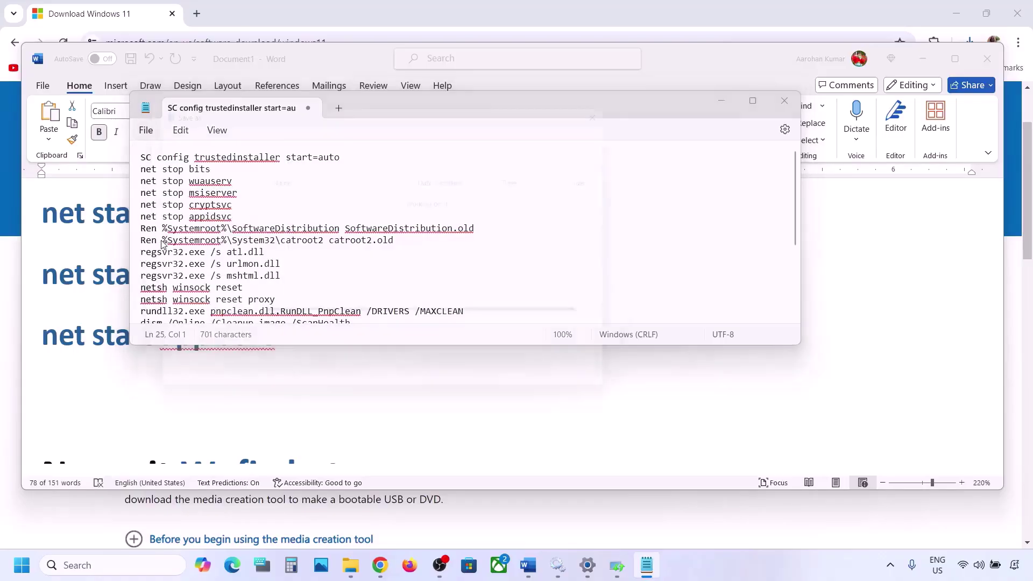
click(120, 338)
scroll(210, 303, down, 4)
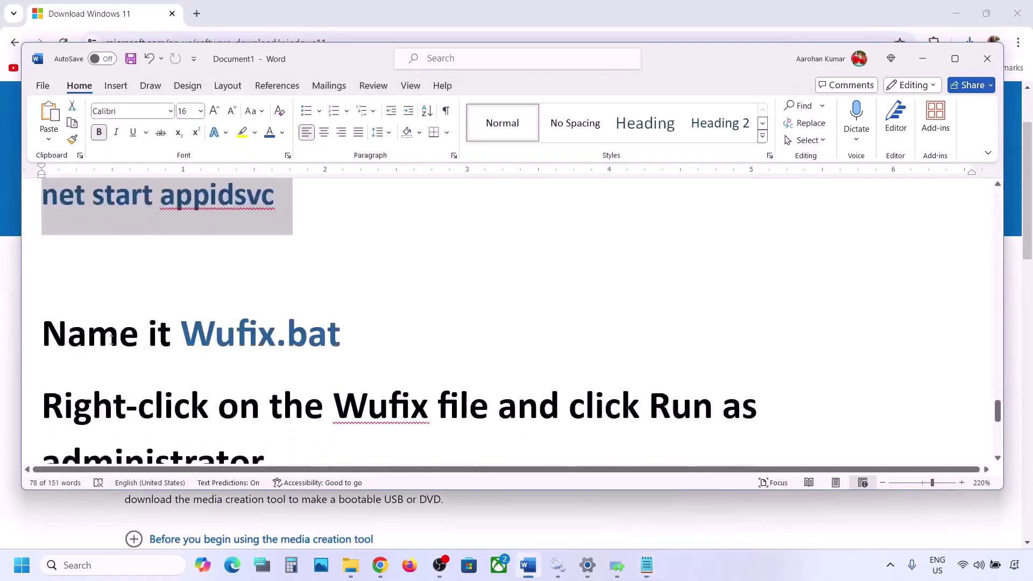
scroll(326, 233, up, 1)
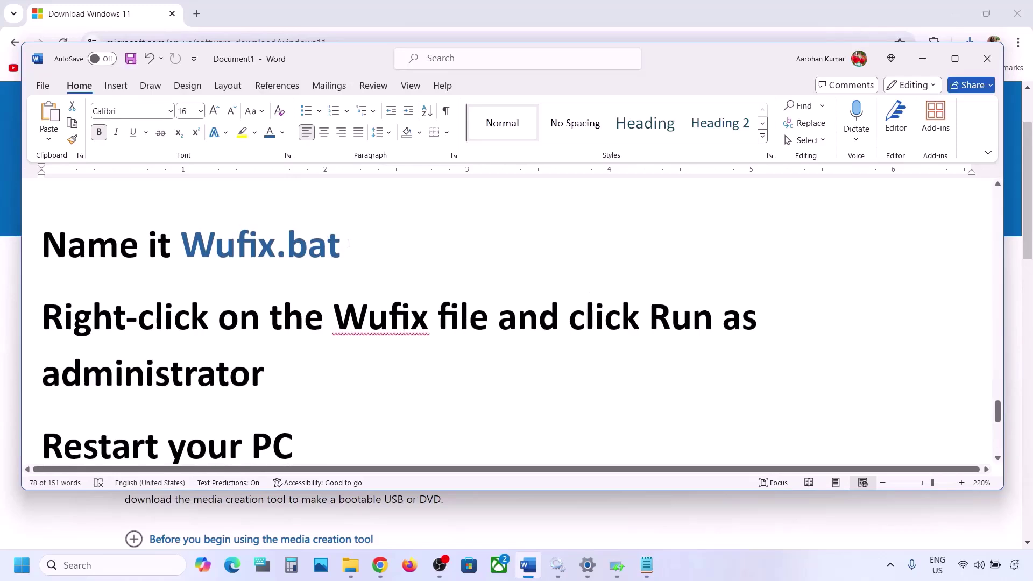
drag(349, 243, 224, 244)
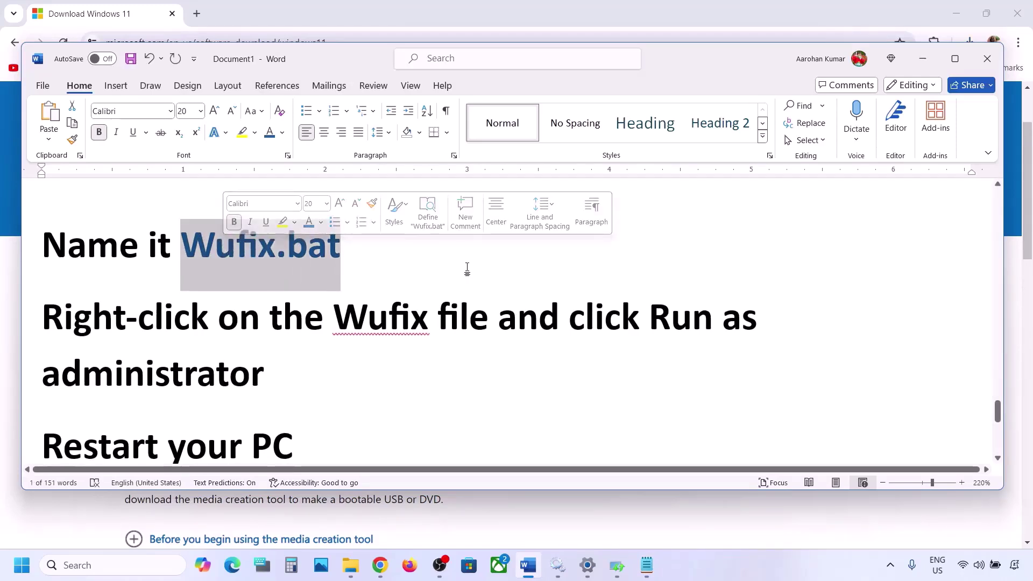
Save the Notepad document on the Desktop as Wufix.bat with the file type All files, and close Notepad
click(647, 565)
key(ctrl+s)
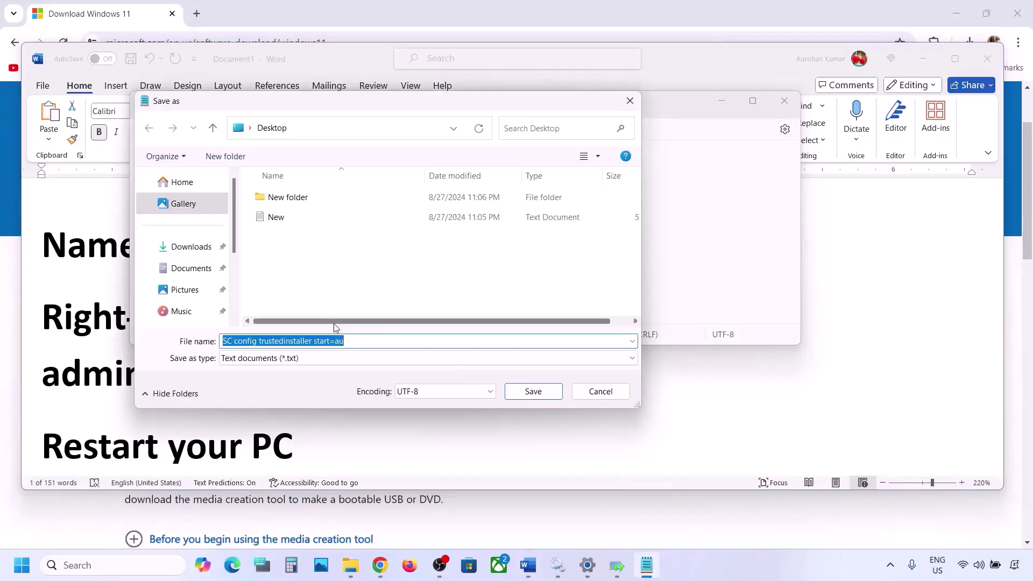
key(ctrl+v)
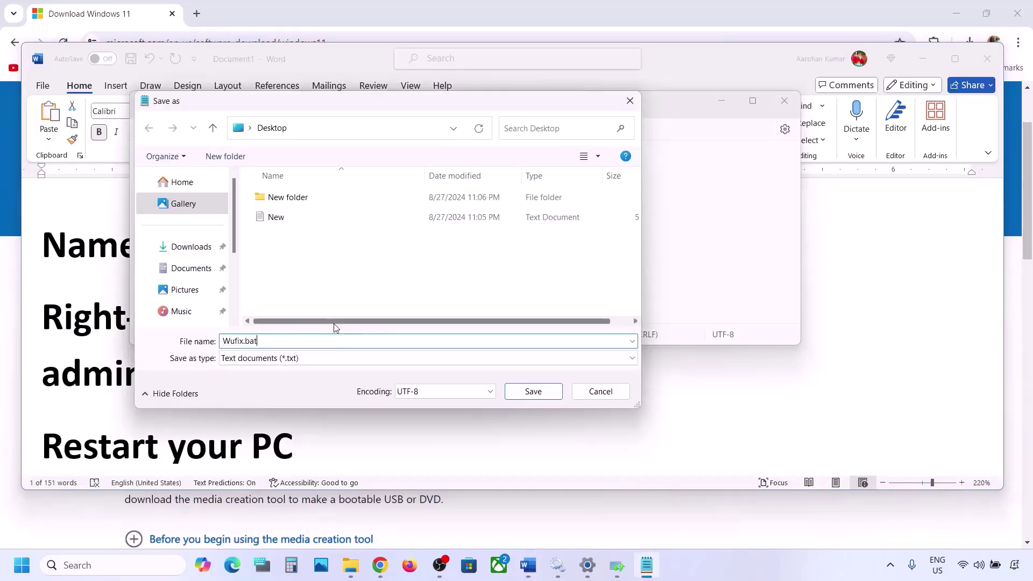
click(304, 361)
click(267, 385)
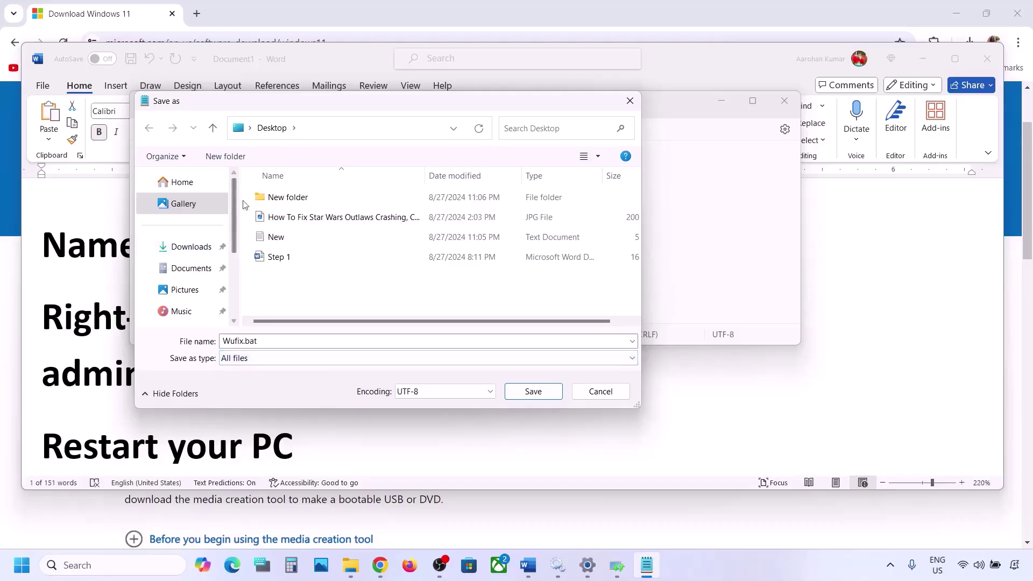
click(535, 392)
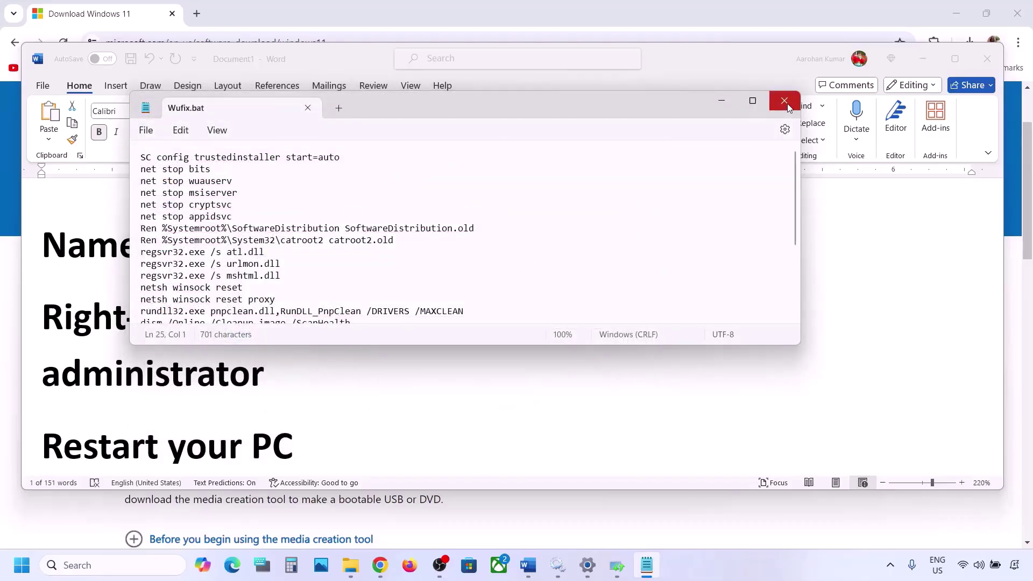
click(787, 104)
Show the desktop, close the Windows Update troubleshooter, and run the Wufix file as administrator
key(super+d)
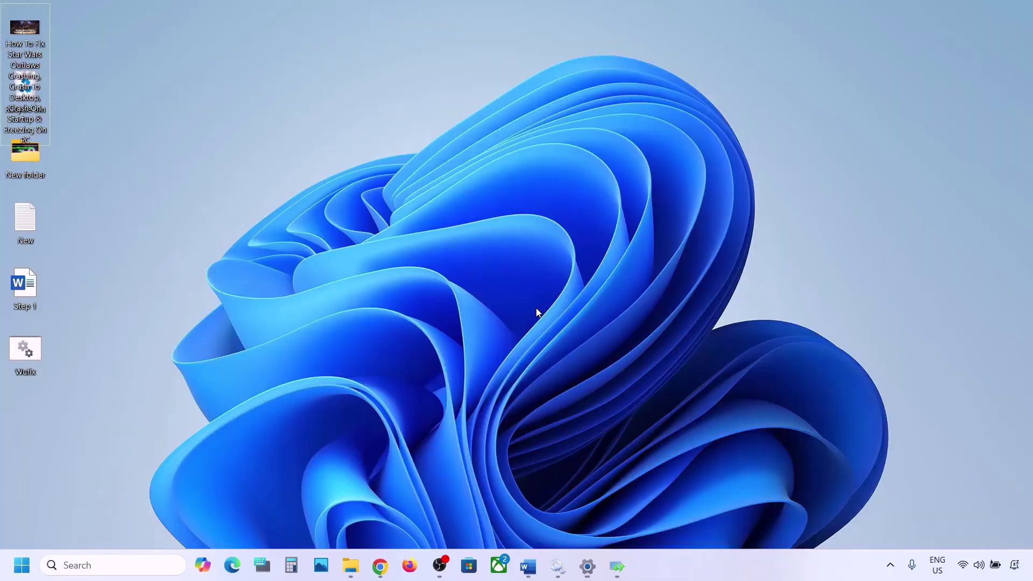
click(32, 351)
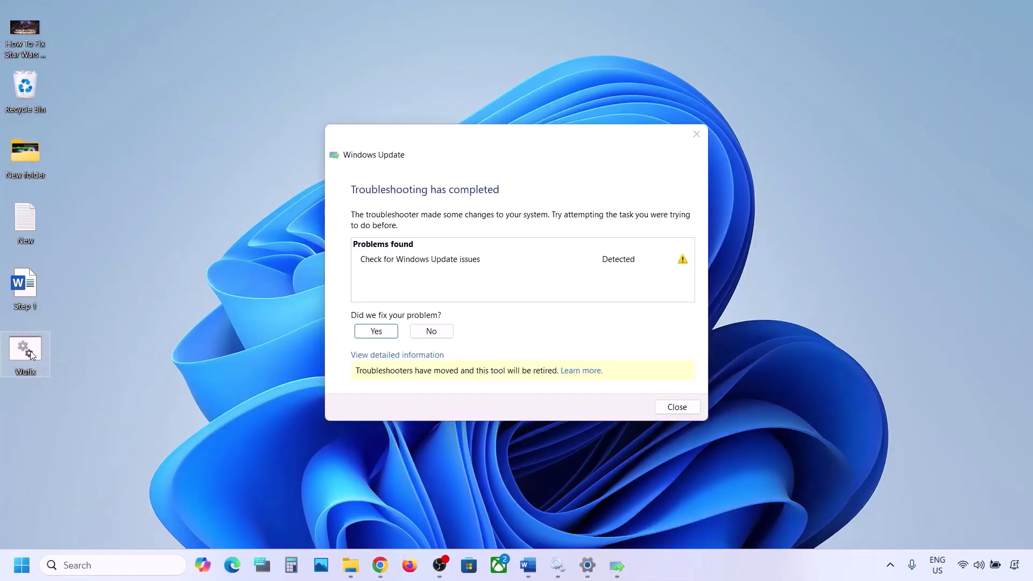
click(697, 134)
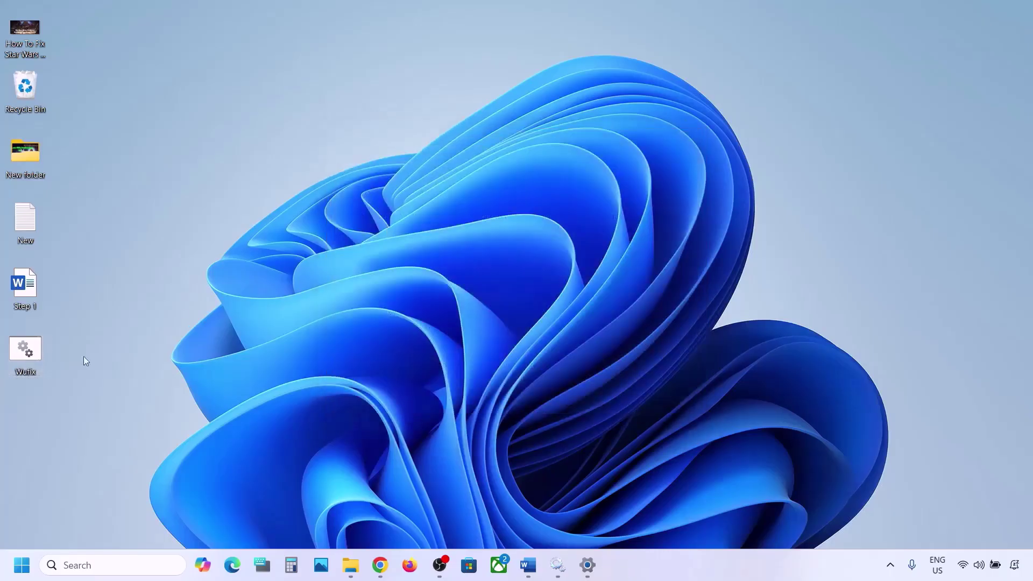
right_click(29, 351)
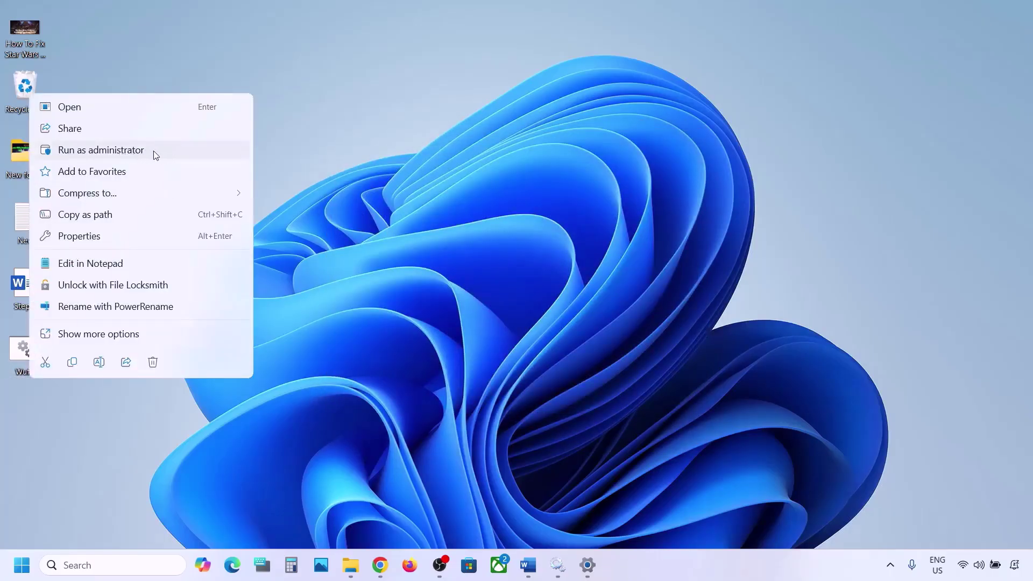
click(130, 151)
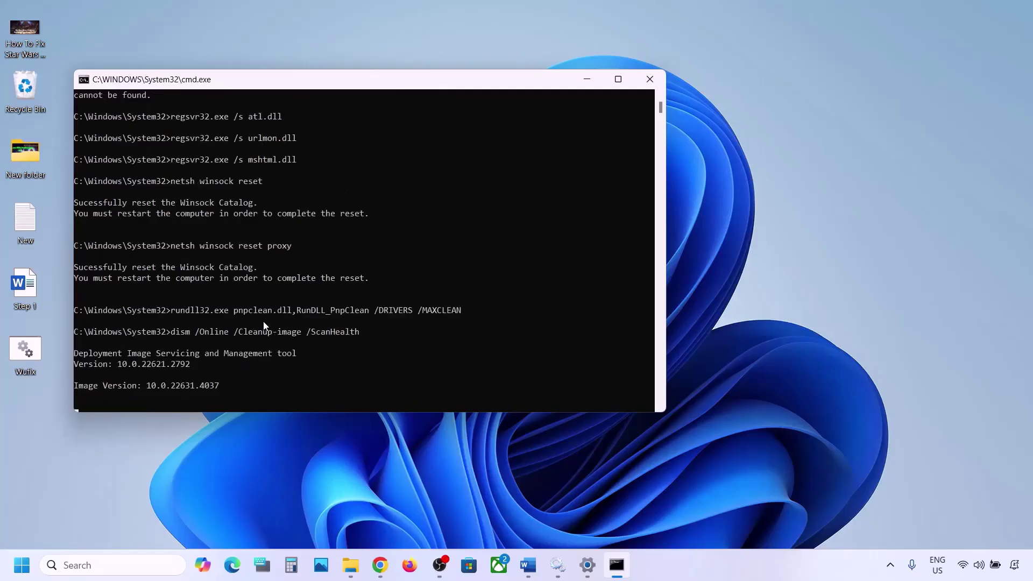
click(21, 565)
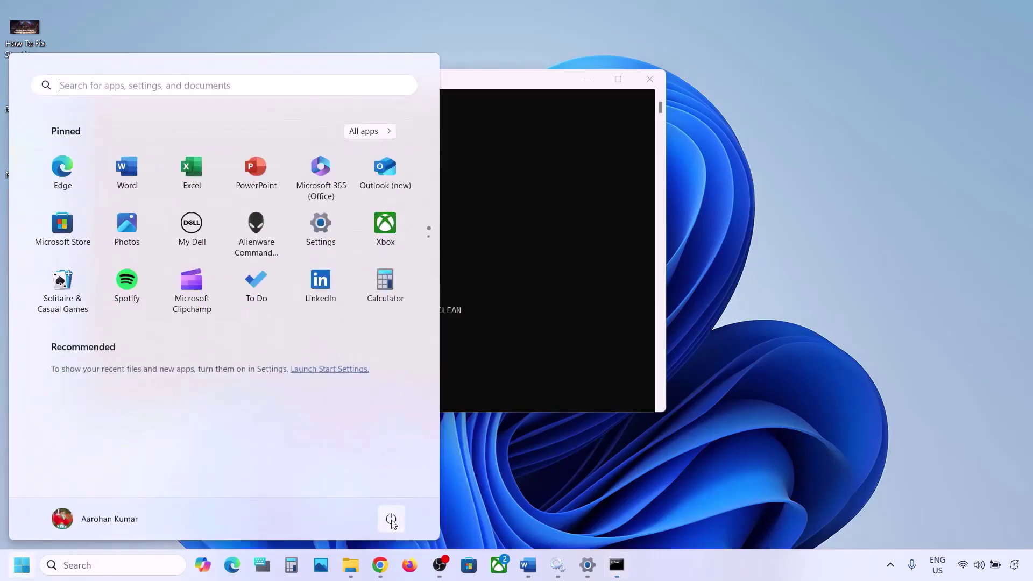
click(391, 520)
click(606, 283)
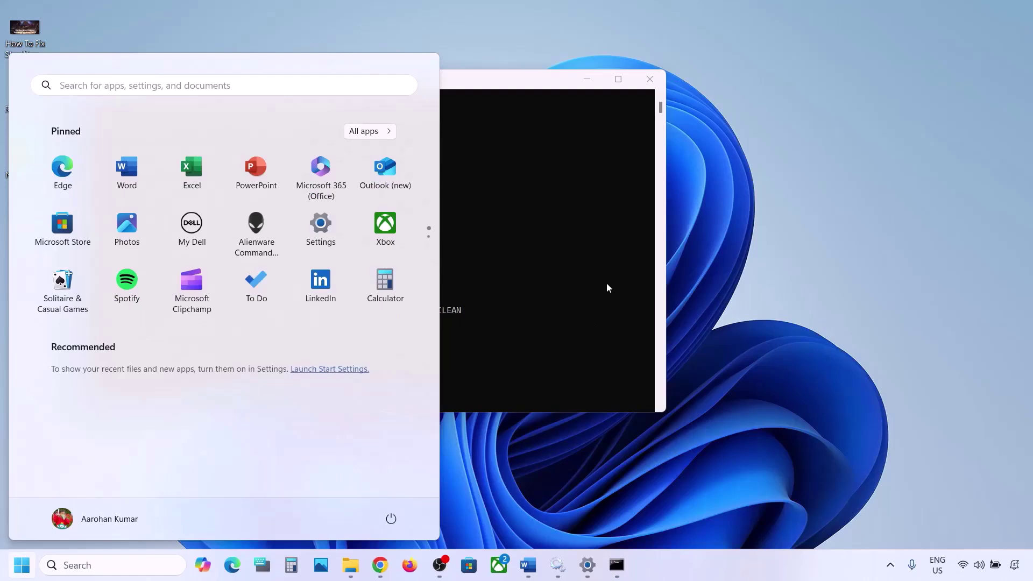
click(548, 277)
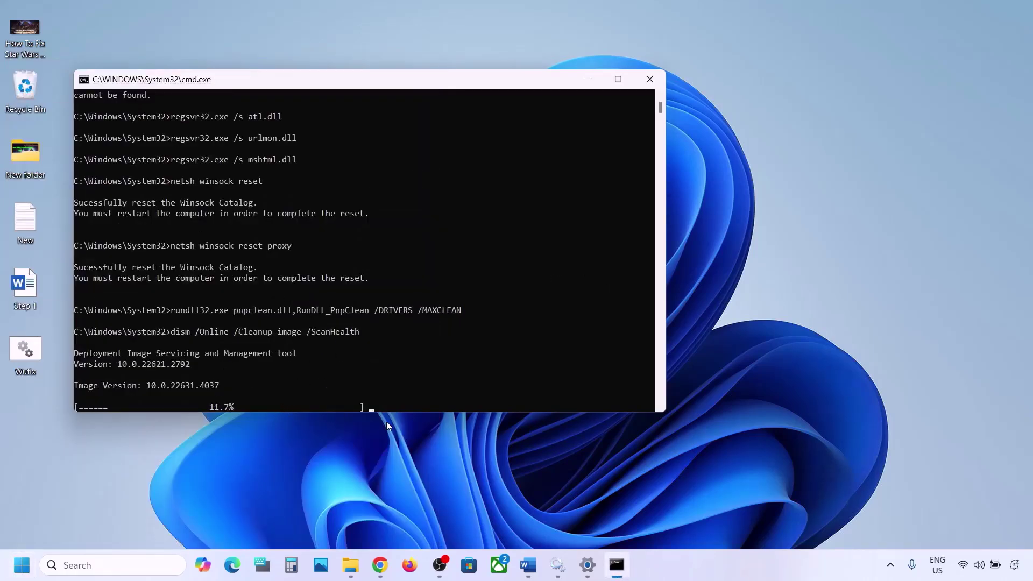
Return to the Word document and read the Step 6 instruction, "Use Media Creation Tool", with its Windows 11 download link
click(685, 577)
key(super+d)
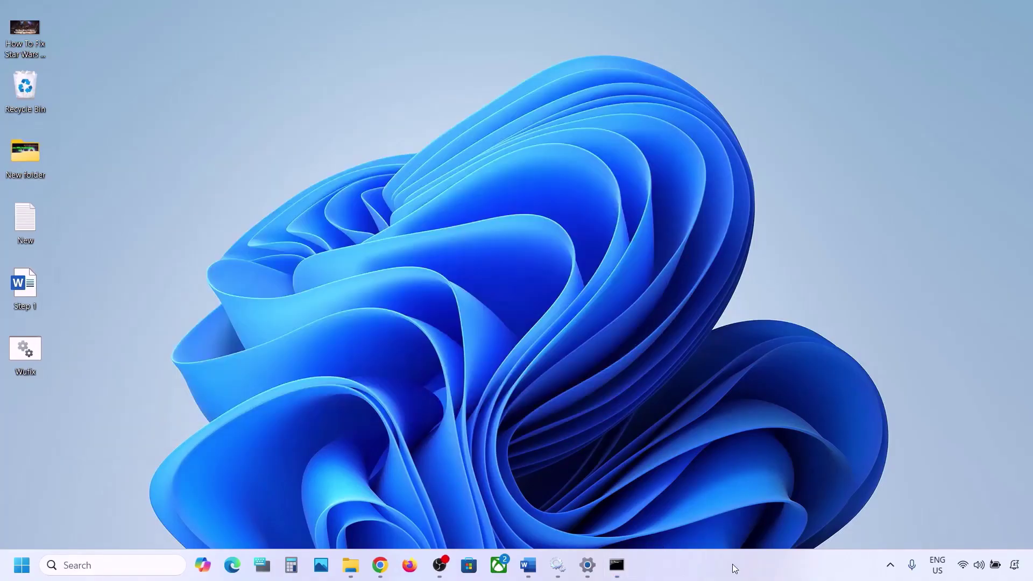
click(531, 568)
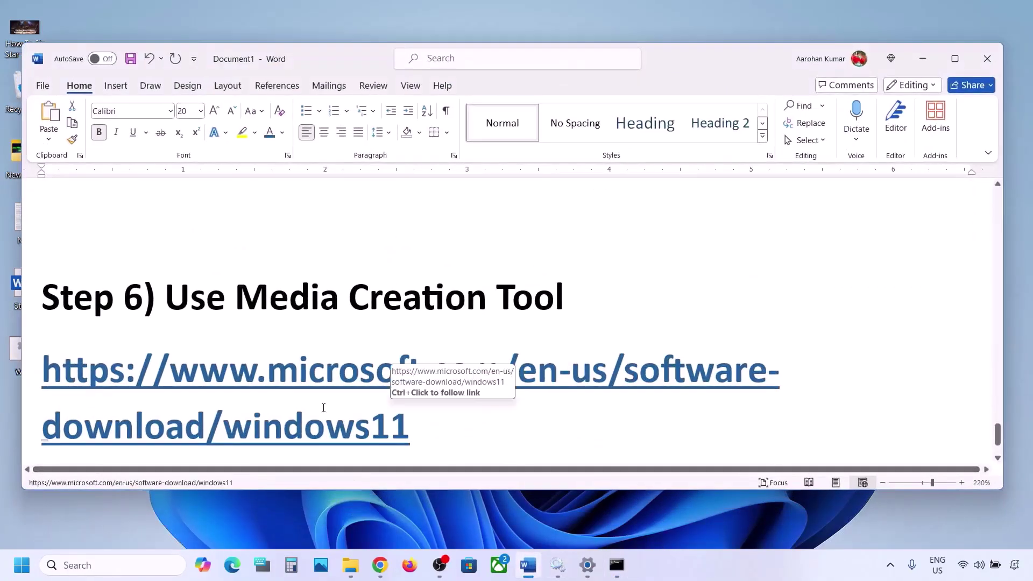
scroll(323, 407, down, 2)
drag(167, 212, 572, 217)
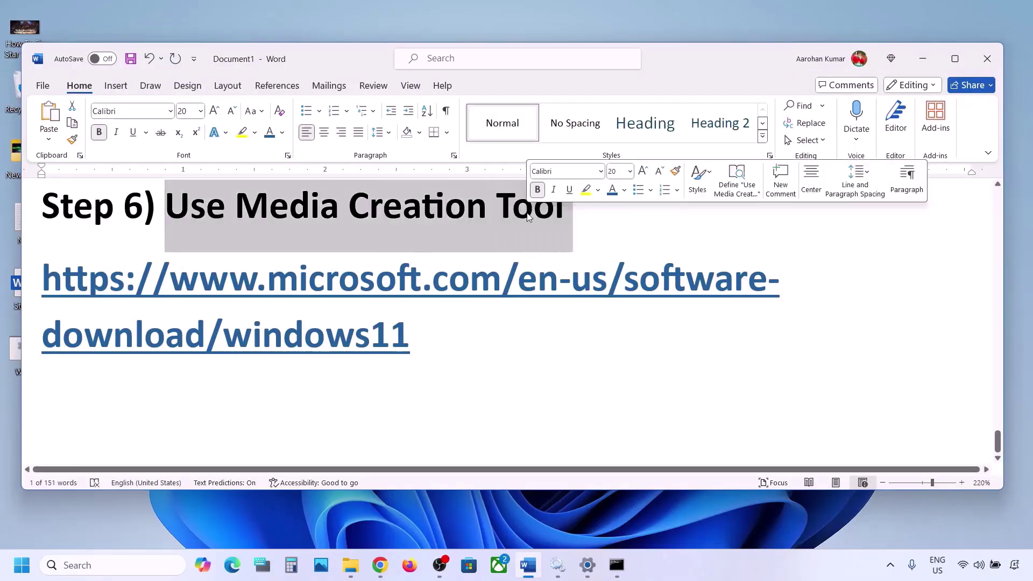
On the Download Windows 11 page in the browser, download the media creation tool under Create Windows 11 Installation Media and launch it
click(729, 566)
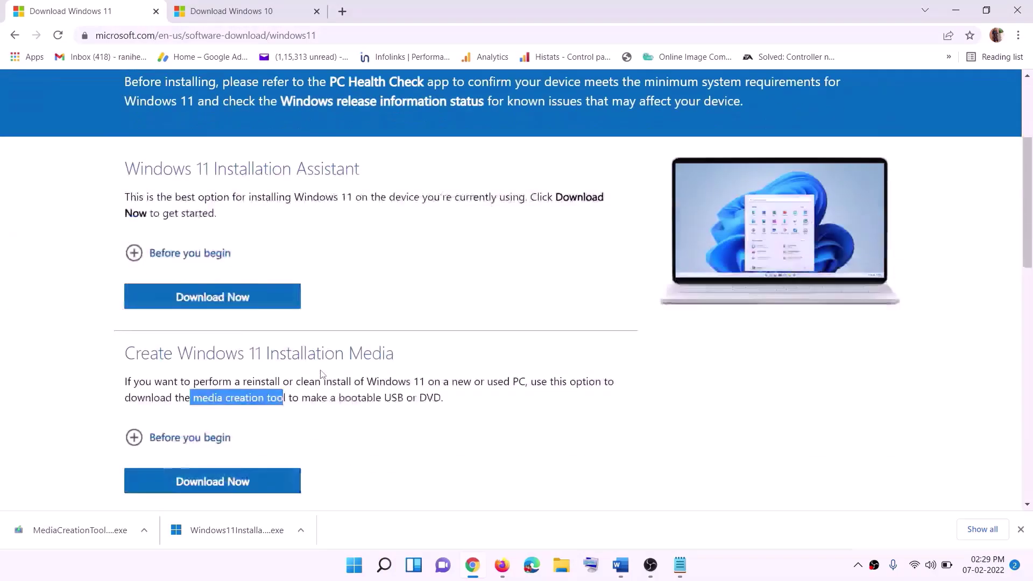
scroll(322, 373, down, 1)
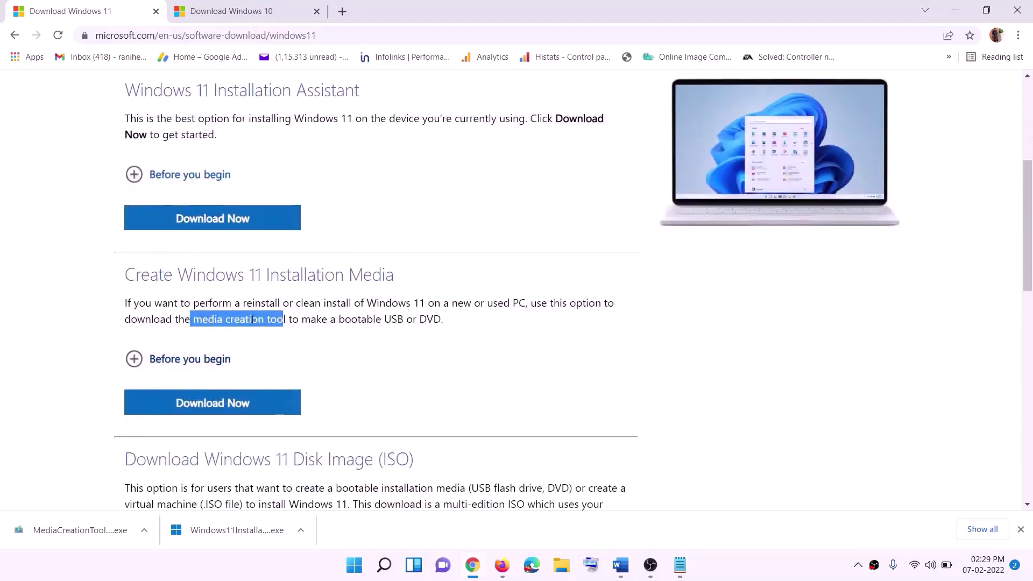
drag(193, 320, 299, 319)
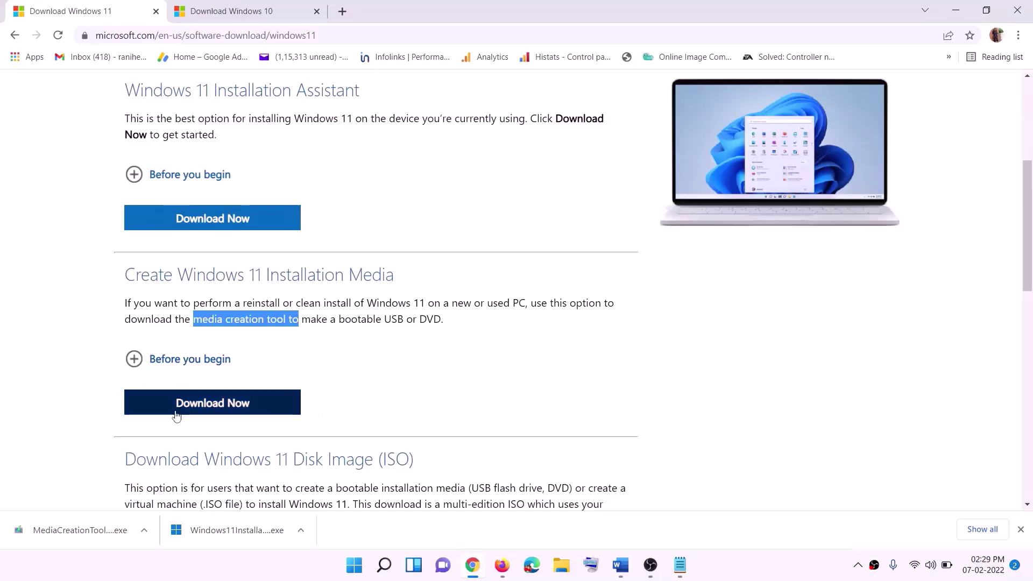
click(207, 409)
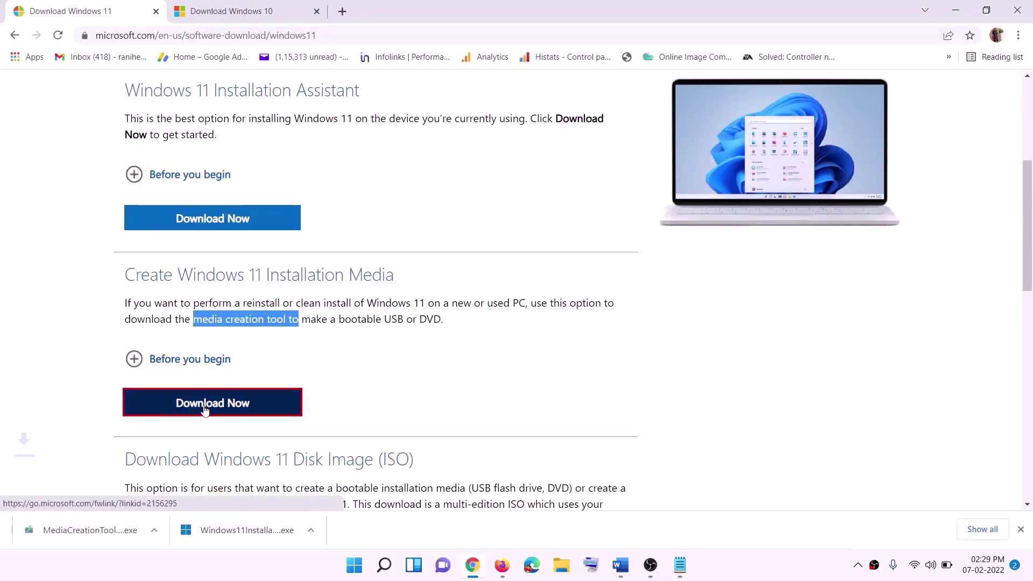
click(70, 534)
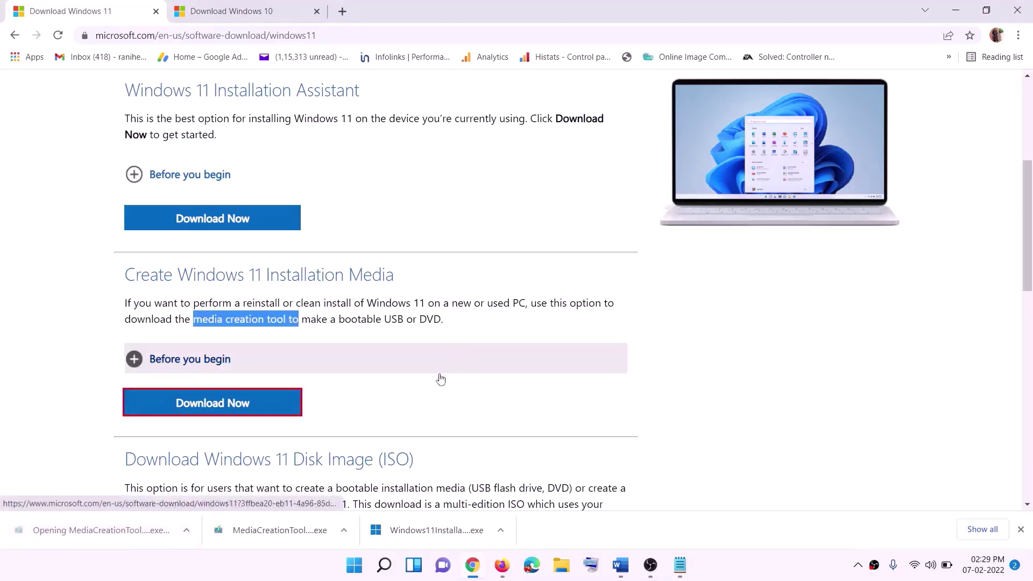
click(448, 392)
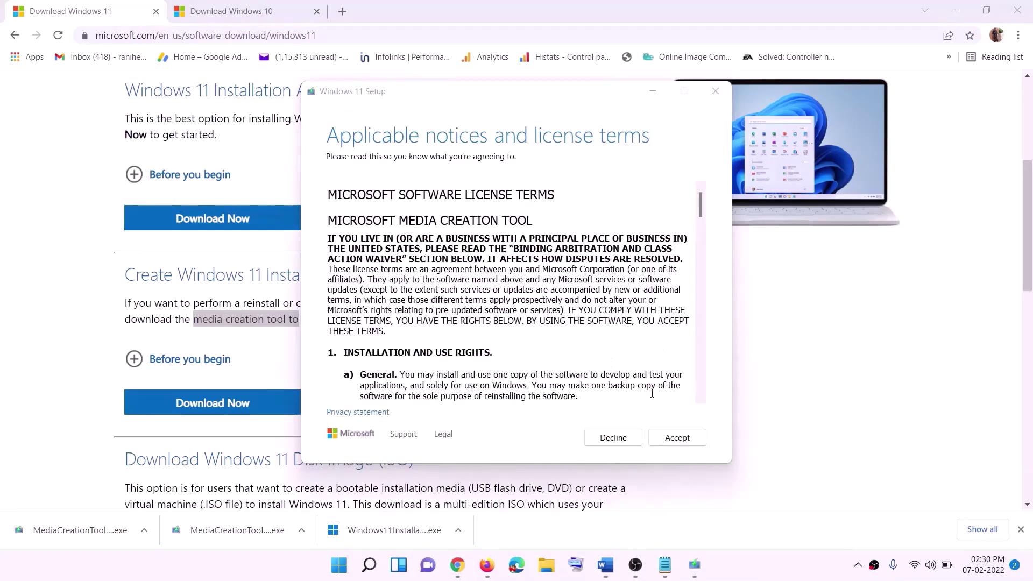
Accept the Windows 11 Setup license terms, keep the recommended language and edition, and choose ISO file as the media
click(672, 438)
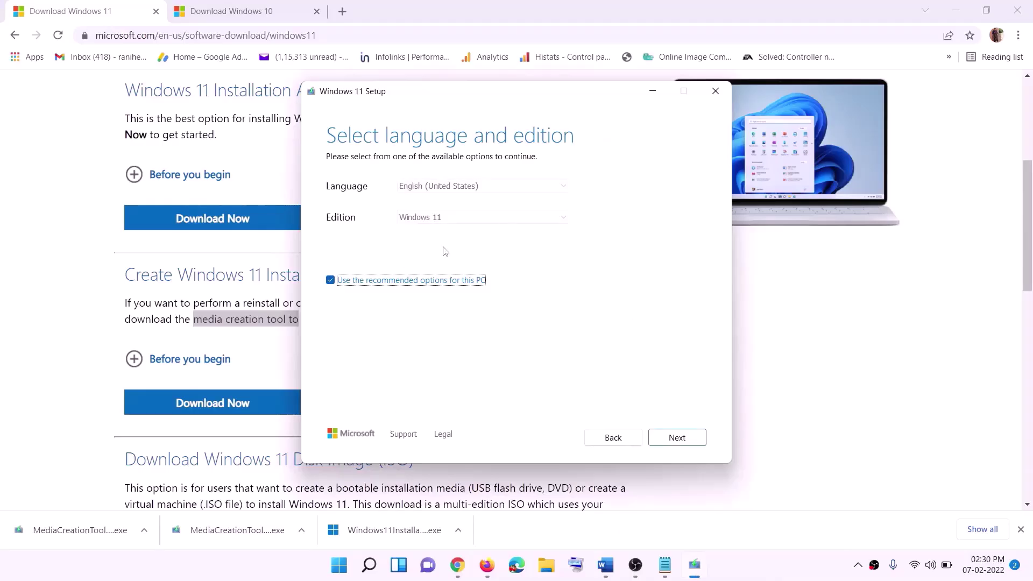
click(670, 439)
click(344, 234)
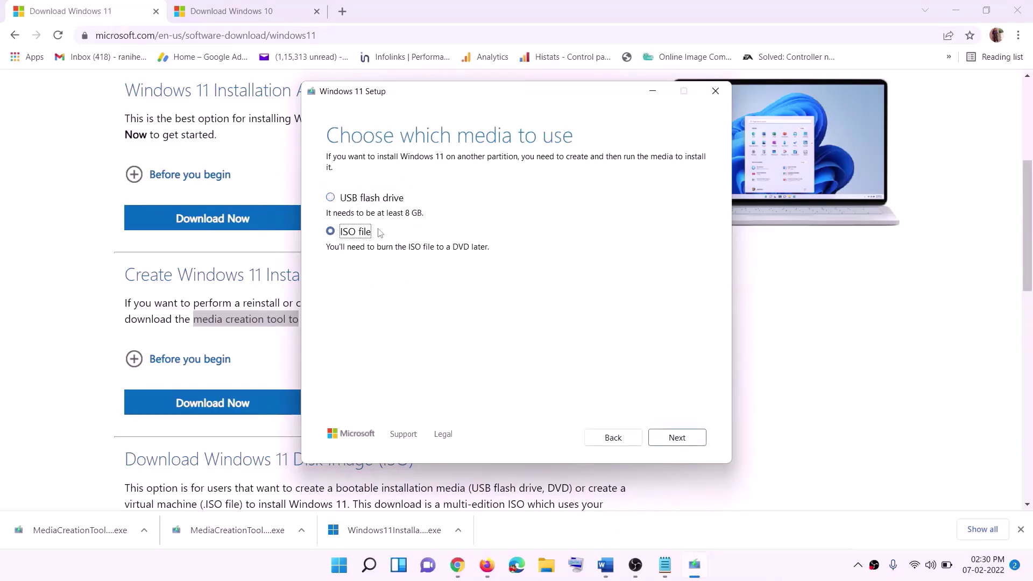